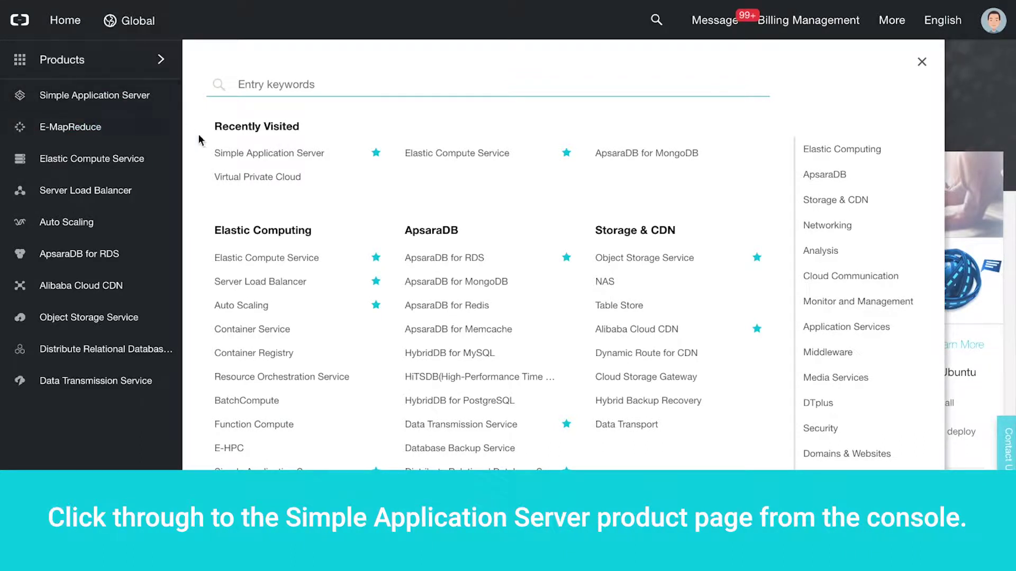
Step: Reset the Frankfurt Ubuntu Simple Application Server to a fresh system and confirm the reset
{"action": "left_click", "coordinate": [226, 156]}
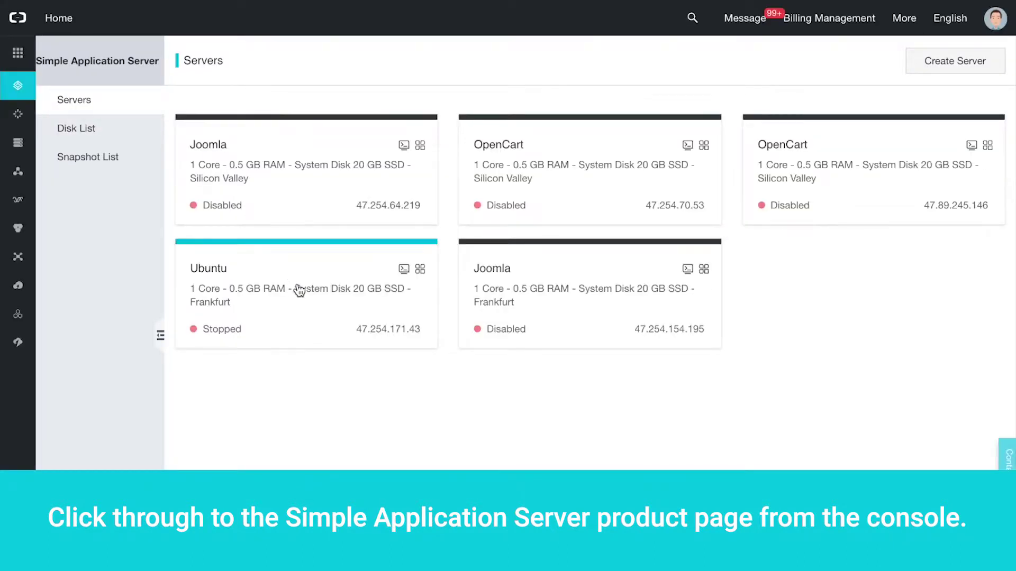
{"action": "left_click", "coordinate": [298, 290]}
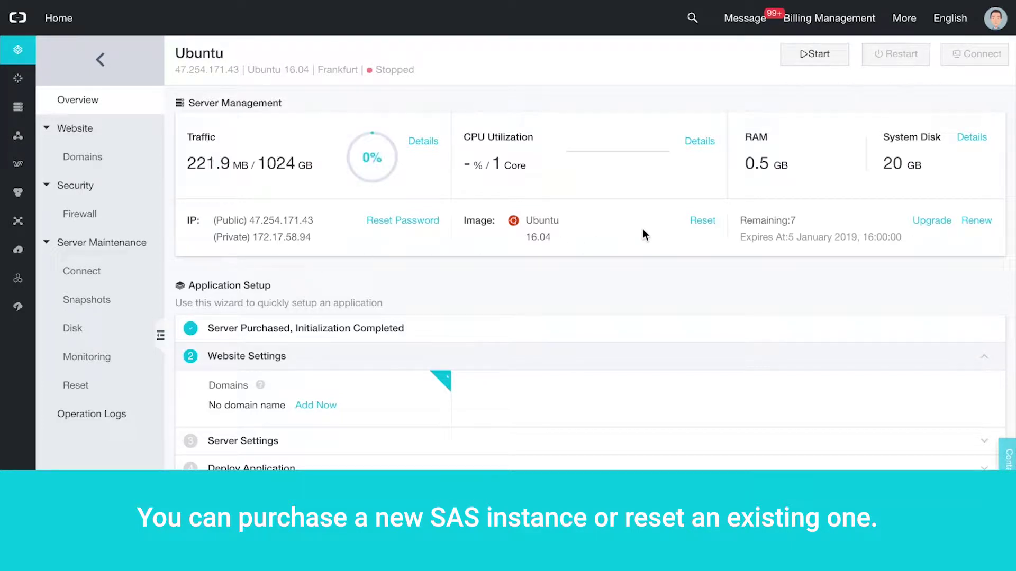
{"action": "left_click", "coordinate": [700, 223]}
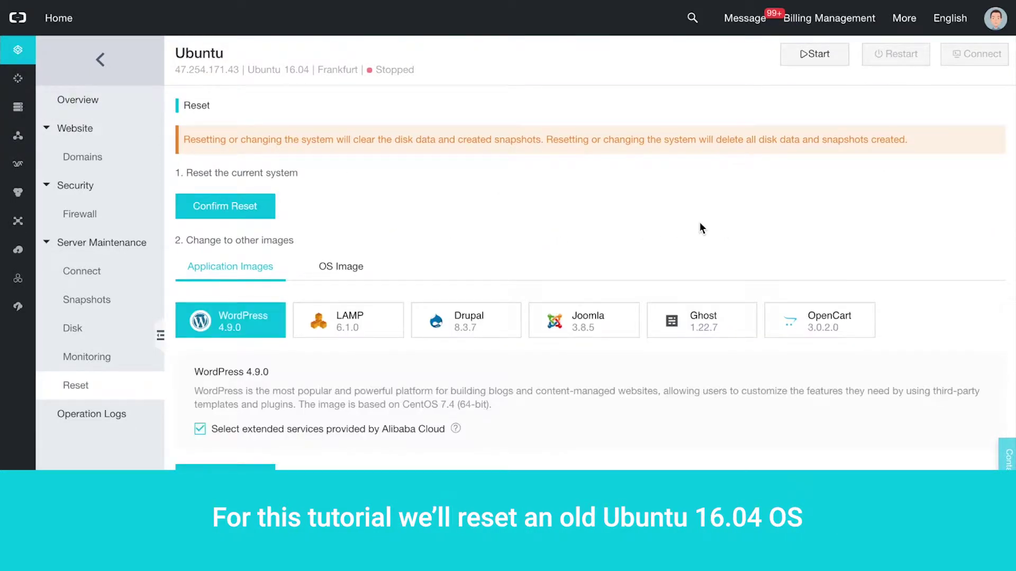
{"action": "left_click", "coordinate": [249, 211]}
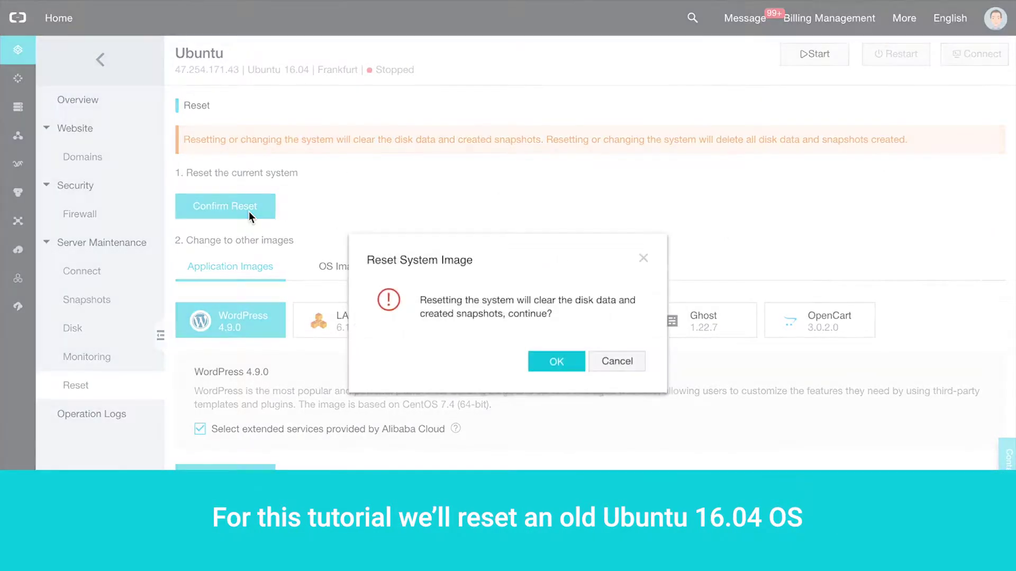
{"action": "left_click", "coordinate": [546, 367]}
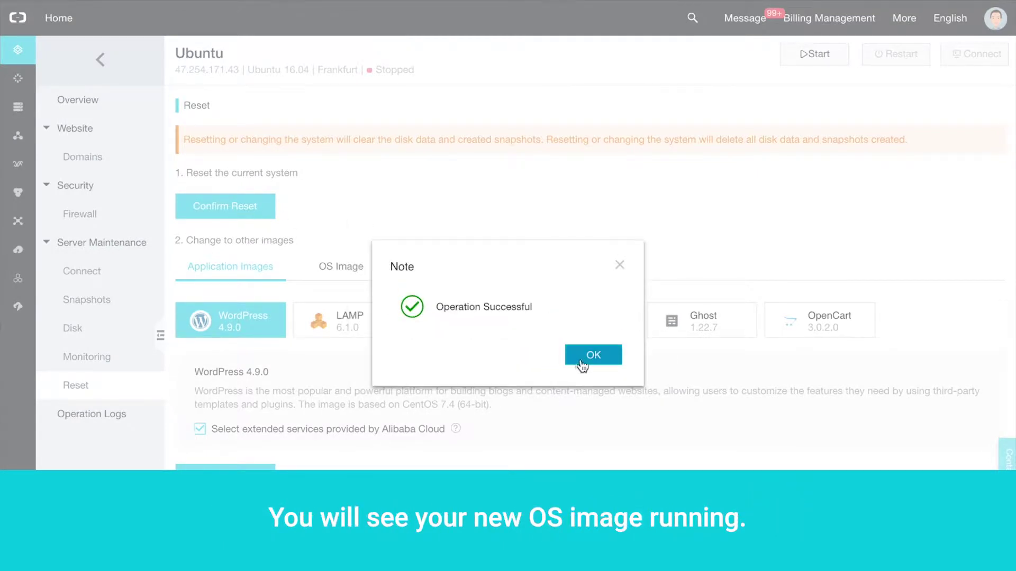
{"action": "left_click", "coordinate": [587, 357]}
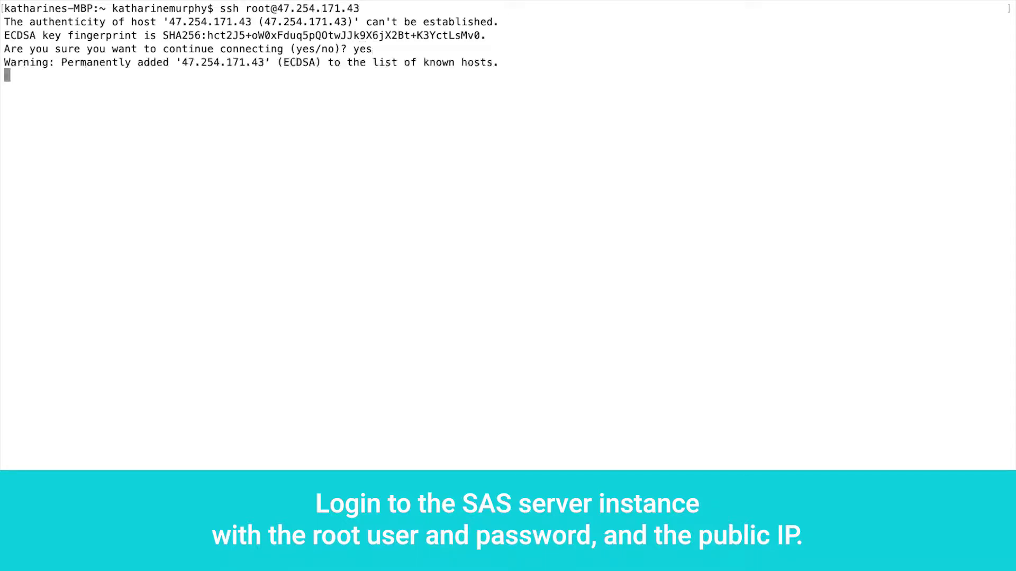
{"action": "key", "text": "Return"}
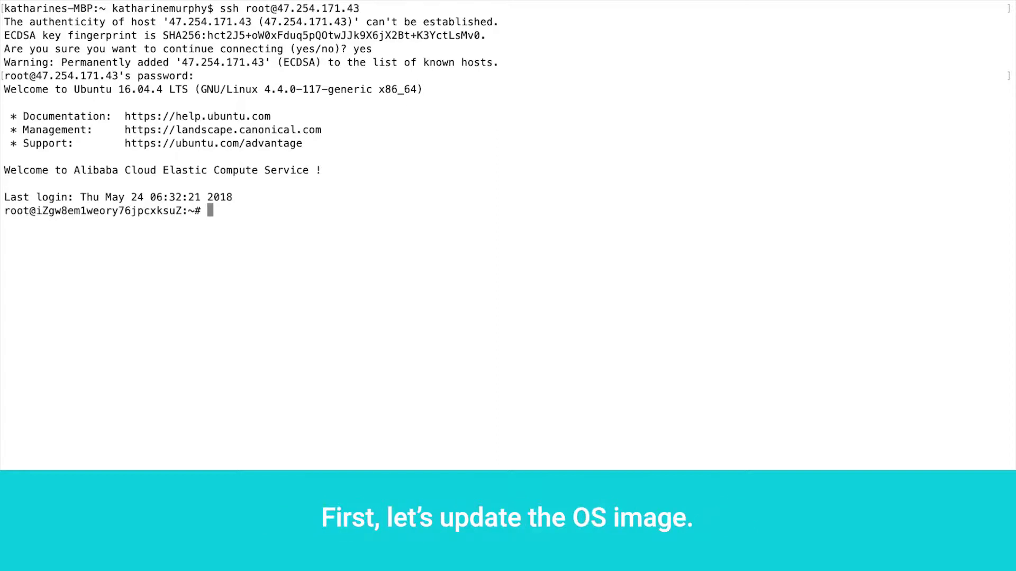
{"action": "type", "text": "apt"}
{"action": "type", "text": "-get update"}
Step: SSH in as root, update package lists, and install software-properties-common
{"action": "key", "text": "Return"}
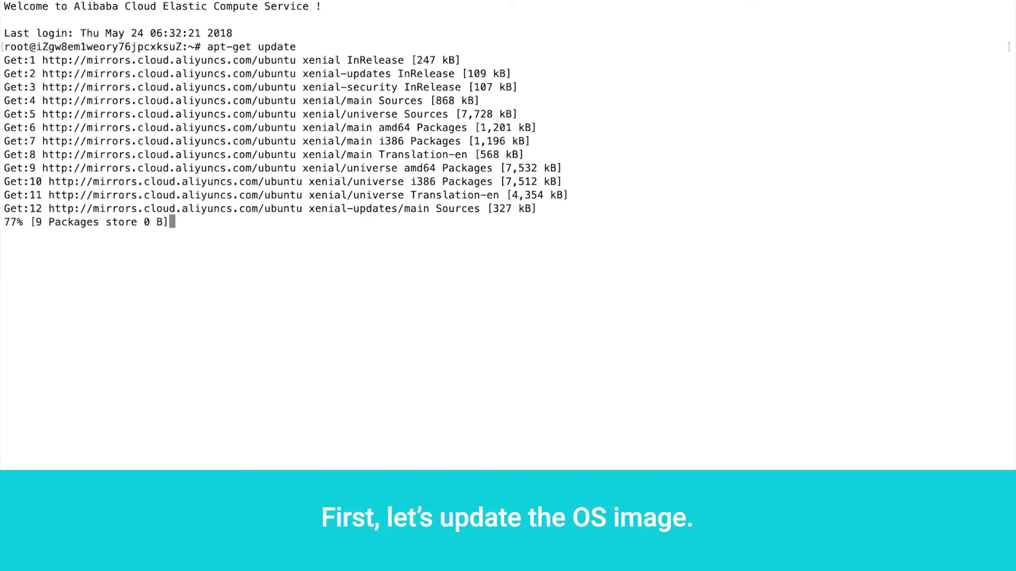
{"action": "type", "text": "add-apt-repository ppa:ondrej/php"}
{"action": "key", "text": "Return"}
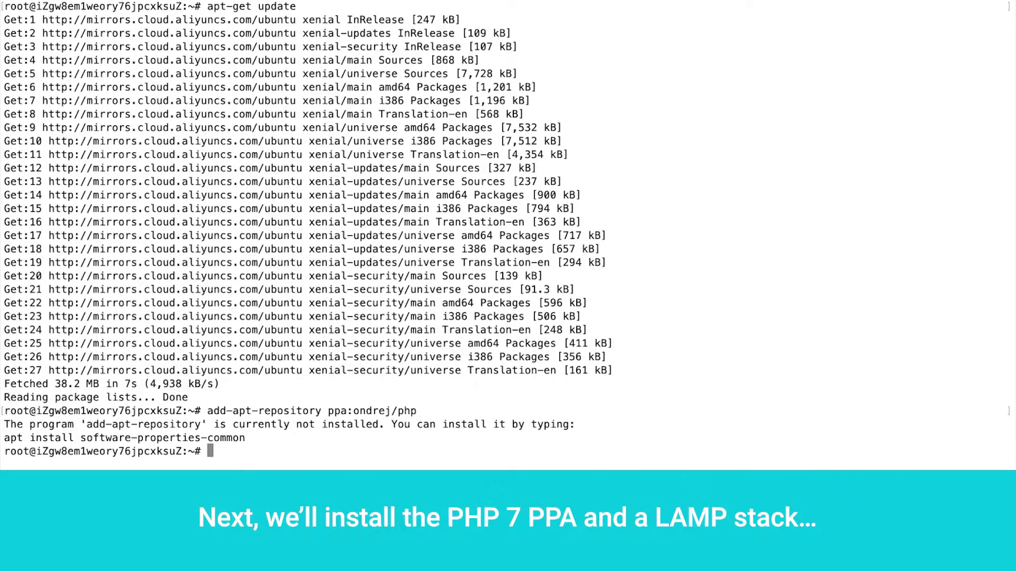
{"action": "type", "text": "apt insta"}
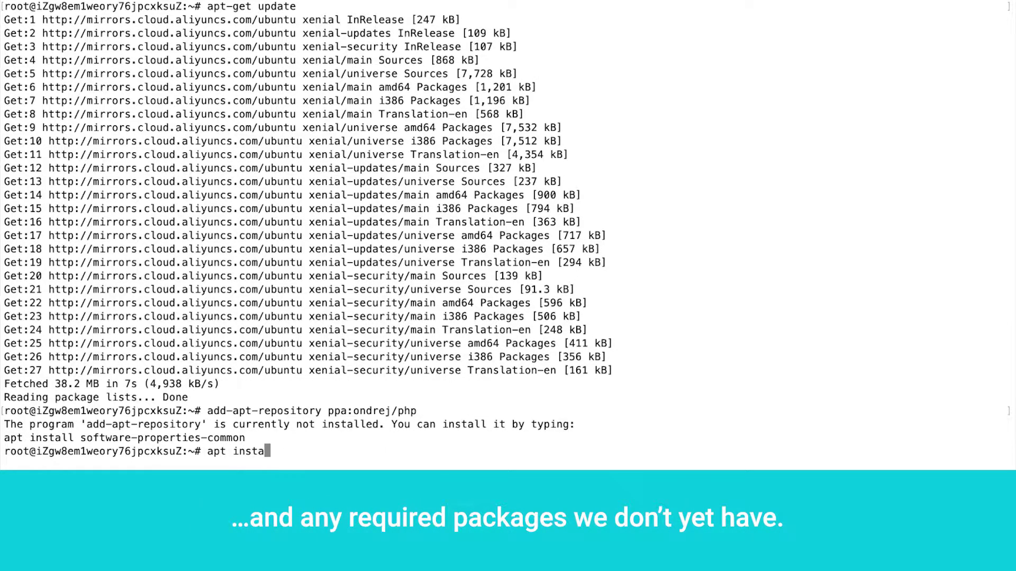
{"action": "type", "text": "ll software-prope"}
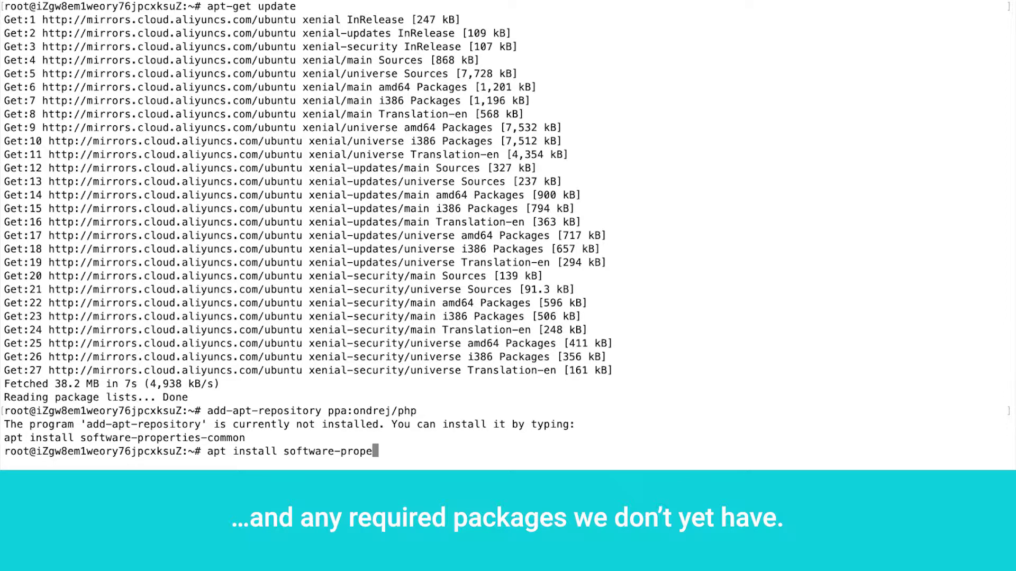
{"action": "type", "text": "rties-common"}
{"action": "key", "text": "Return"}
{"action": "type", "text": "y"}
{"action": "key", "text": "Return"}
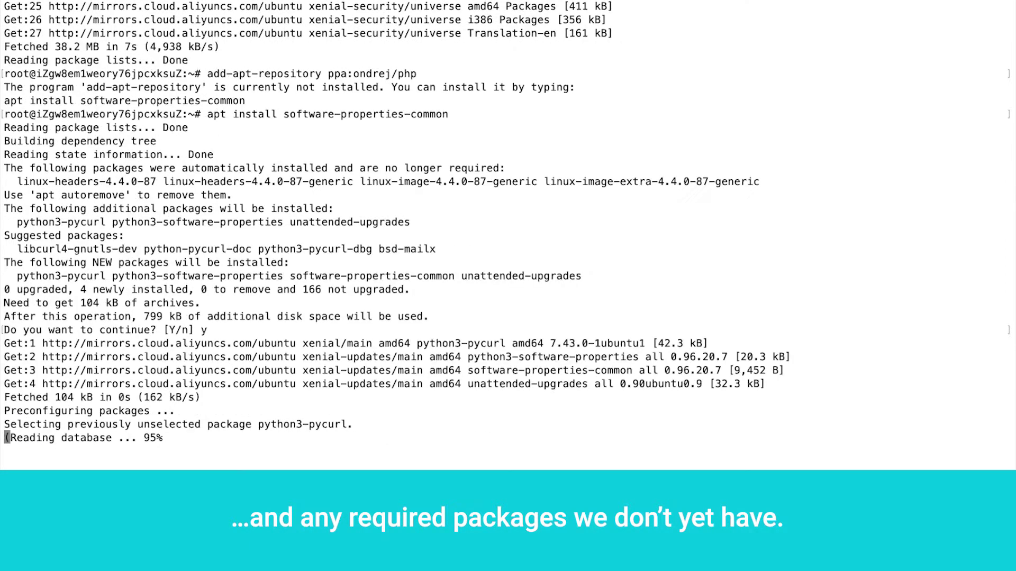
Step: Add the ondrej/php PPA and refresh the package lists
{"action": "key", "text": "Up"}
{"action": "key", "text": "Up"}
{"action": "key", "text": "Return"}
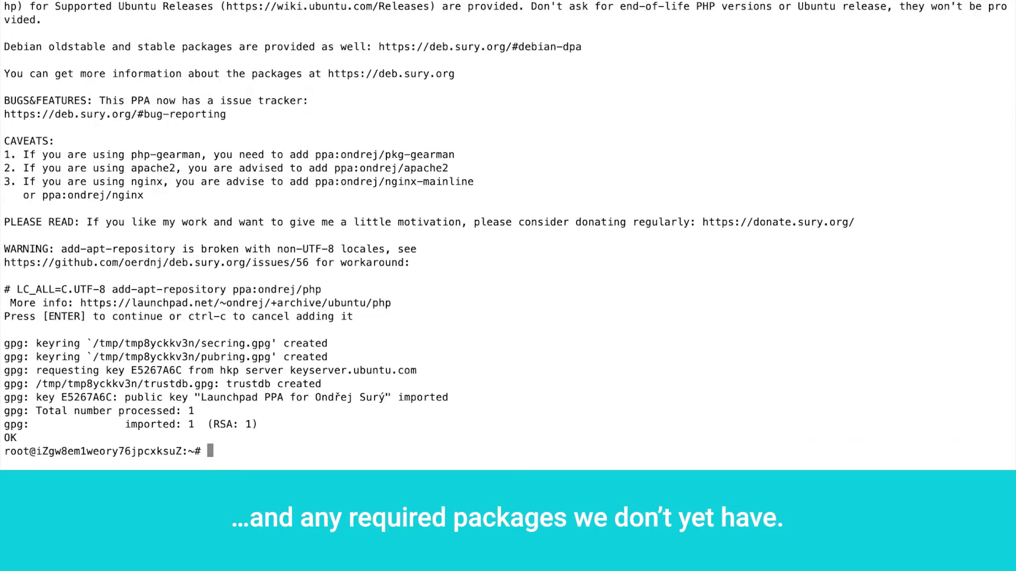
{"action": "type", "text": "apt-get update"}
{"action": "key", "text": "Return"}
{"action": "type", "text": "apt-get inst"}
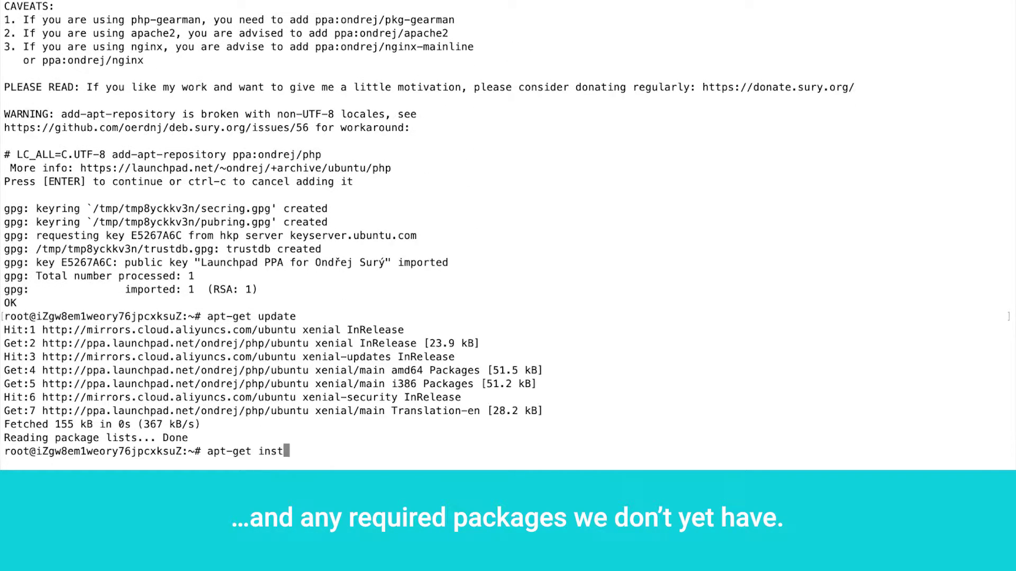
{"action": "type", "text": "all apache2 mysql-client mysql-server php7"}
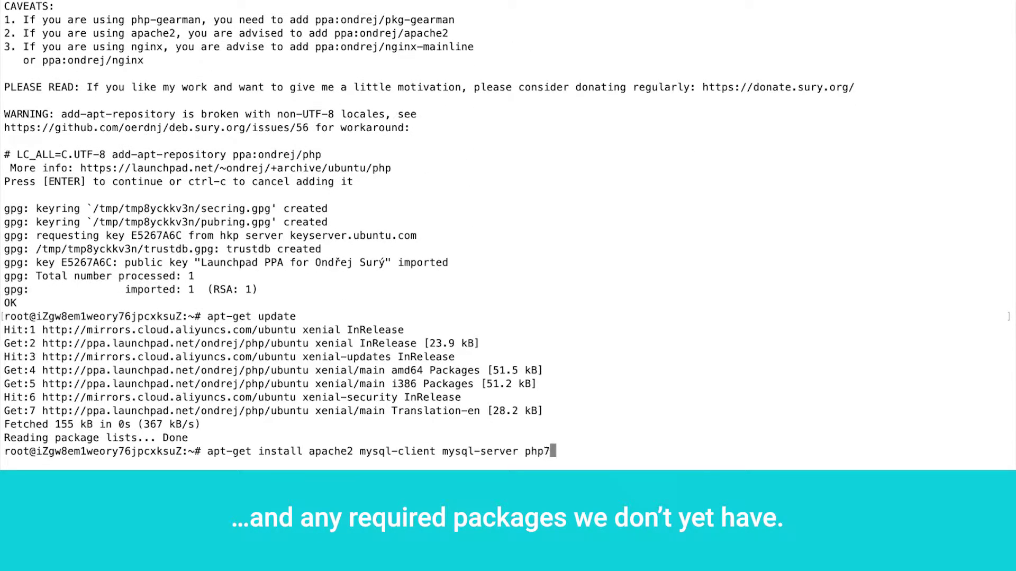
{"action": "type", "text": ".0 libapache2-mod-php7.0"}
Step: Install apache2, mysql-client, mysql-server, php7.0 and libapache2-mod-php7.0, setting the MySQL root password
{"action": "key", "text": "Return"}
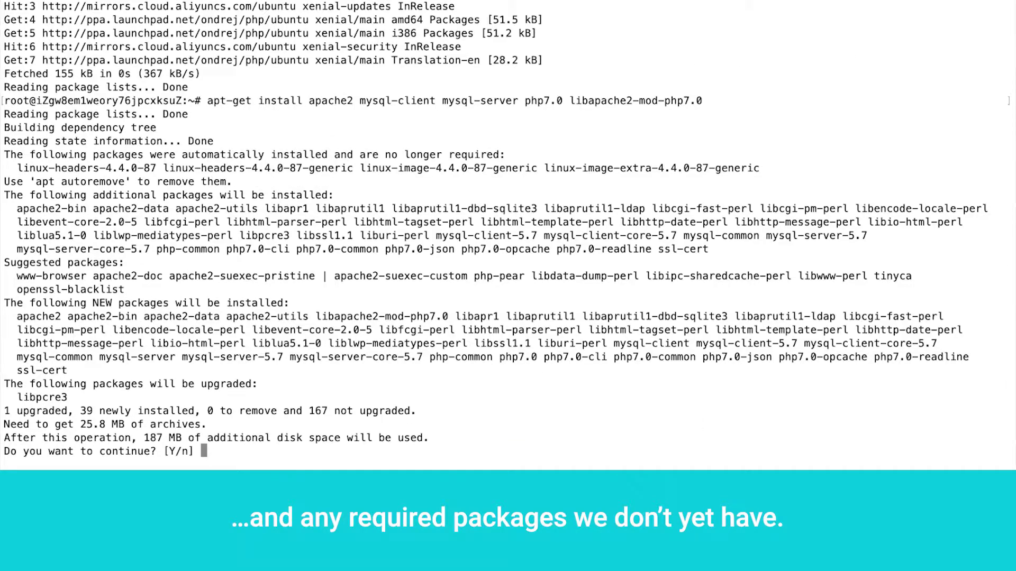
{"action": "key", "text": "Return"}
{"action": "type", "text": "*****"}
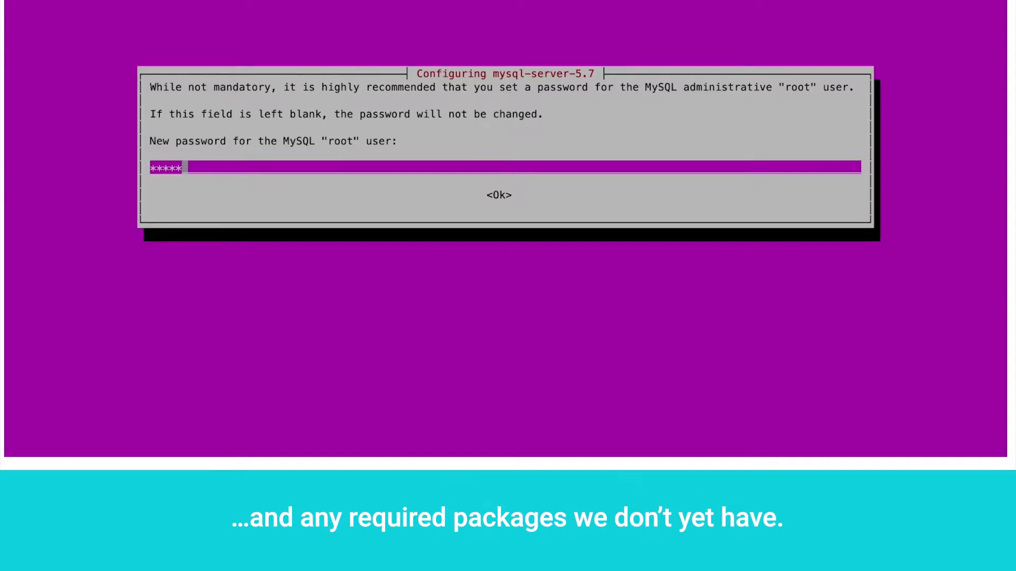
{"action": "key", "text": "Return"}
{"action": "key", "text": "Return"}
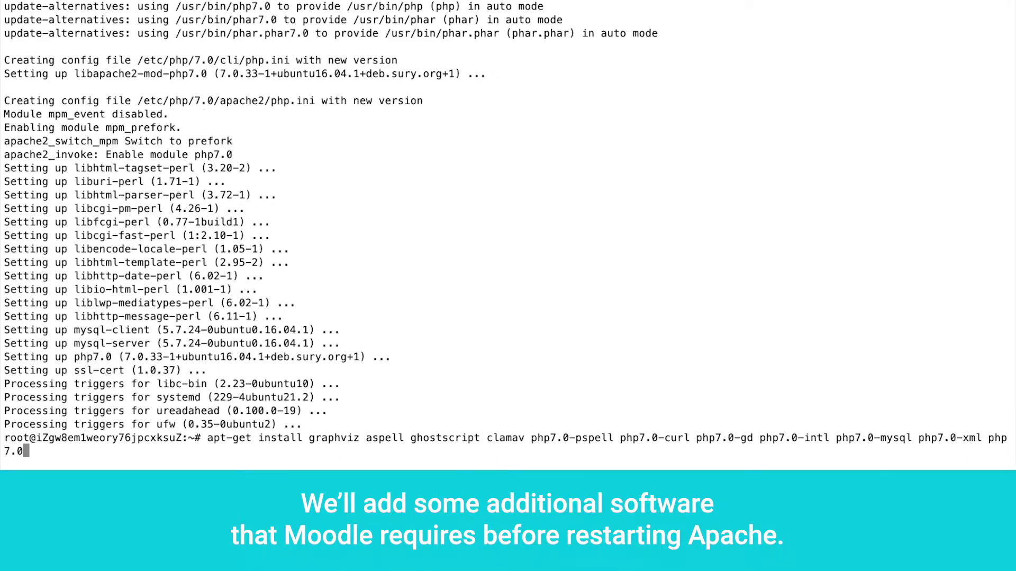
{"action": "type", "text": "lrpc php7.0-ldap php7.0-zip php7.0-soap php7.0-mbstring"}
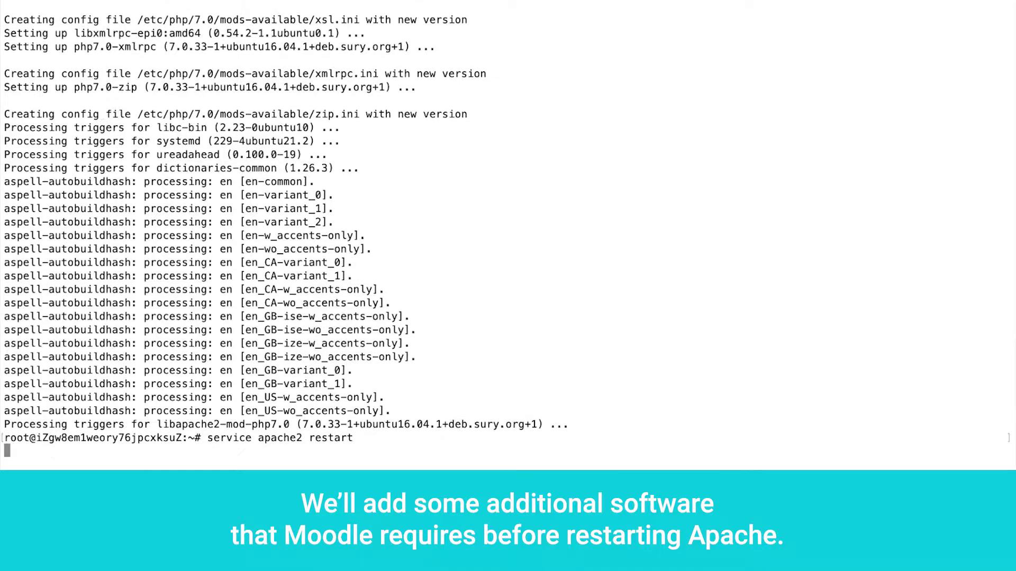
{"action": "type", "text": "apt-get install g"}
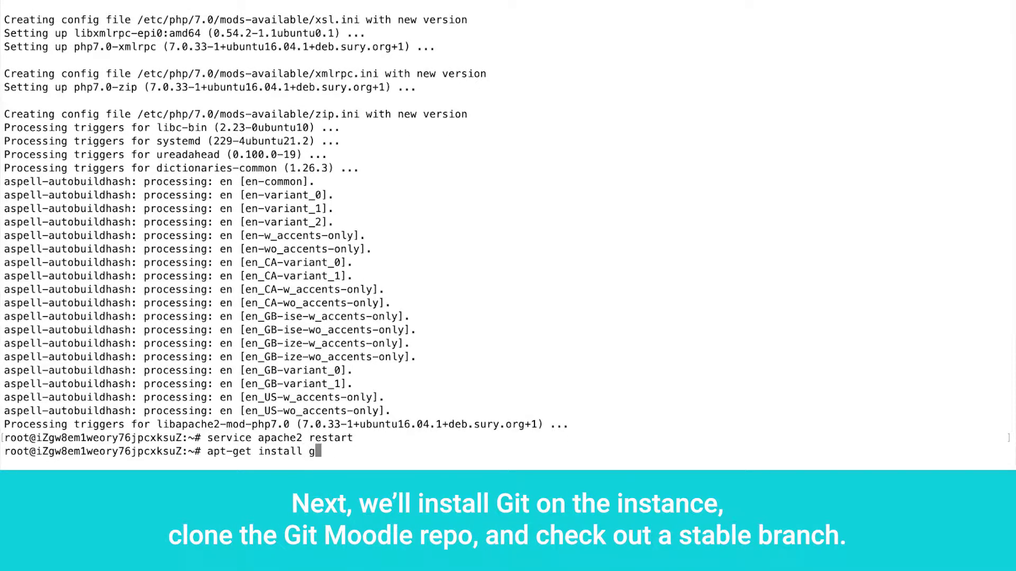
{"action": "type", "text": "it-core"}
Step: Install git-core and clone the Moodle repository into /opt/moodle
{"action": "key", "text": "Return"}
{"action": "key", "text": "Return"}
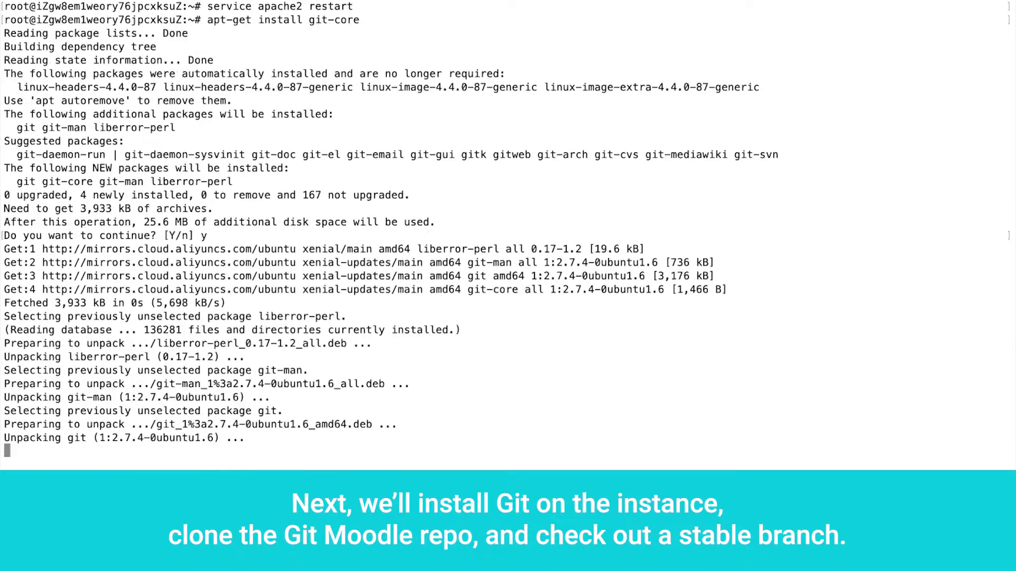
{"action": "type", "text": "cd /opt"}
{"action": "key", "text": "Return"}
{"action": "type", "text": "git clone"}
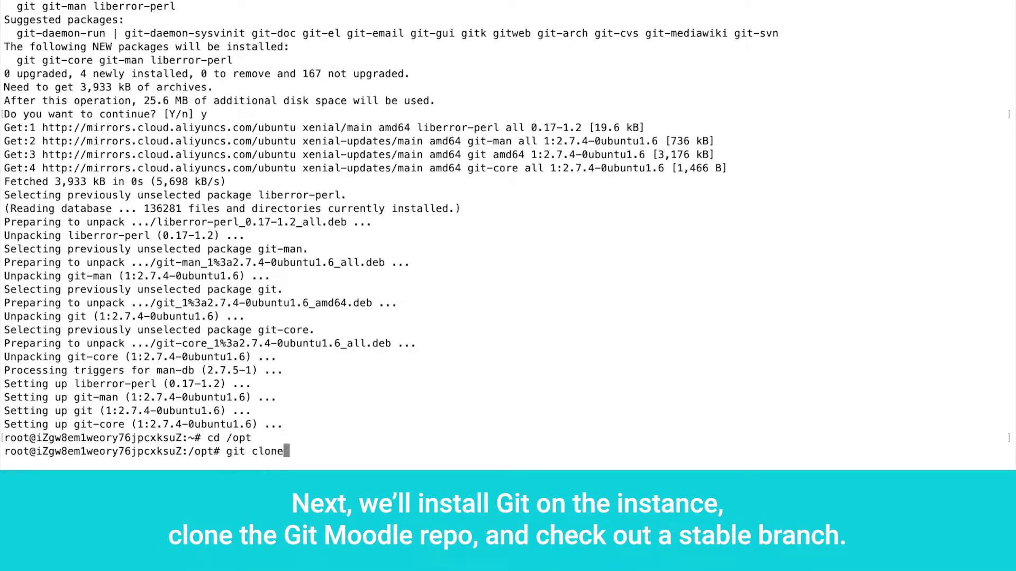
{"action": "type", "text": " git git://git.moodle.org/"}
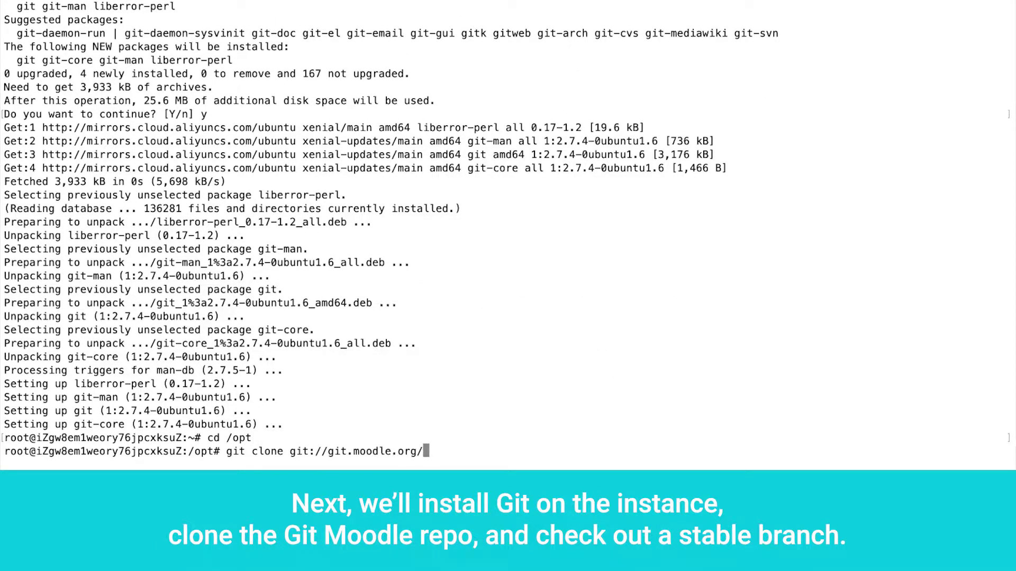
{"action": "type", "text": "moodle.git"}
{"action": "key", "text": "Return"}
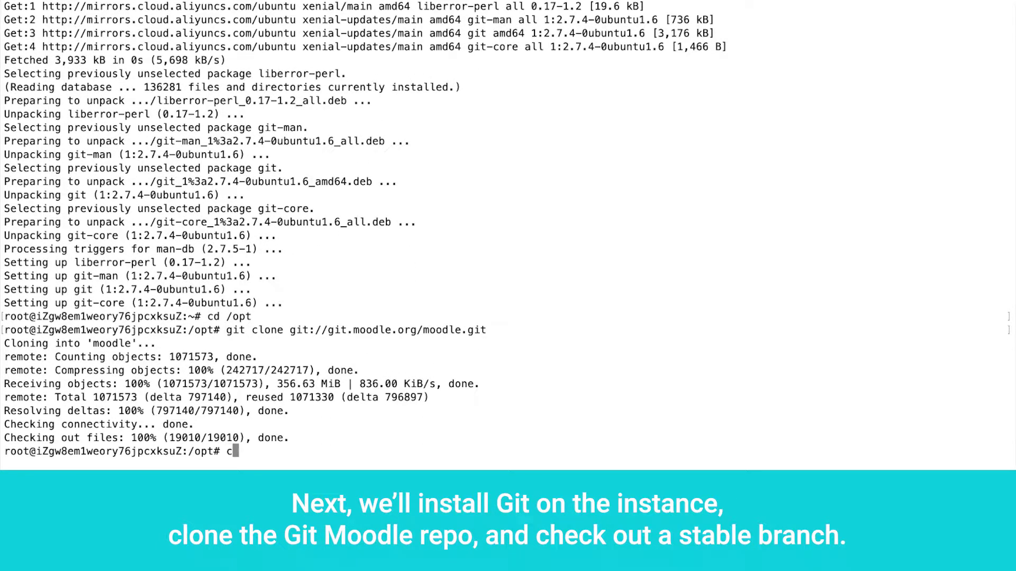
{"action": "type", "text": "d moodle"}
{"action": "key", "text": "Return"}
{"action": "type", "text": "git branch -a"}
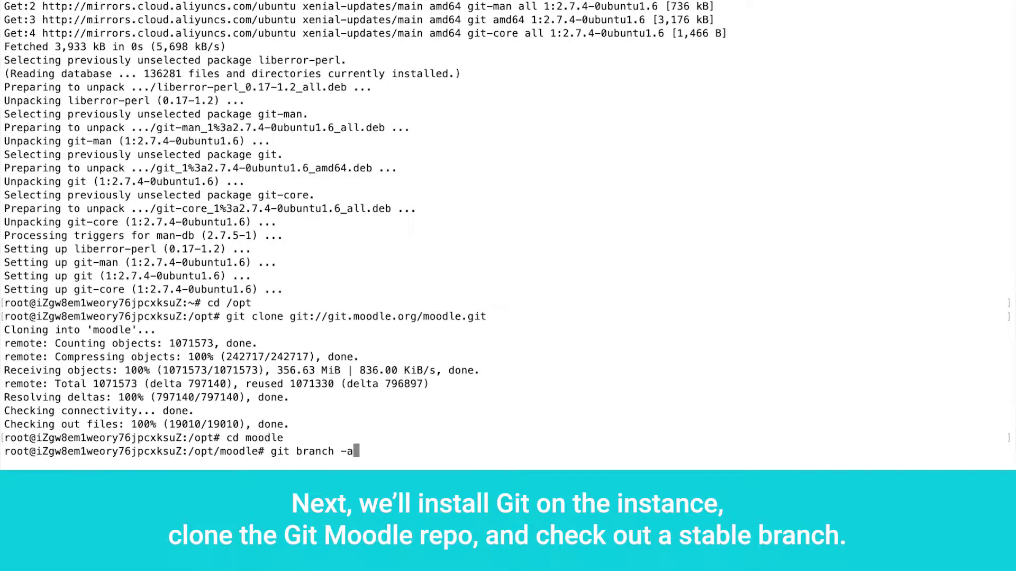
Step: List branches, then create and check out the MOODLE_33_STABLE tracking branch
{"action": "key", "text": "Return"}
{"action": "type", "text": "git branch --tr"}
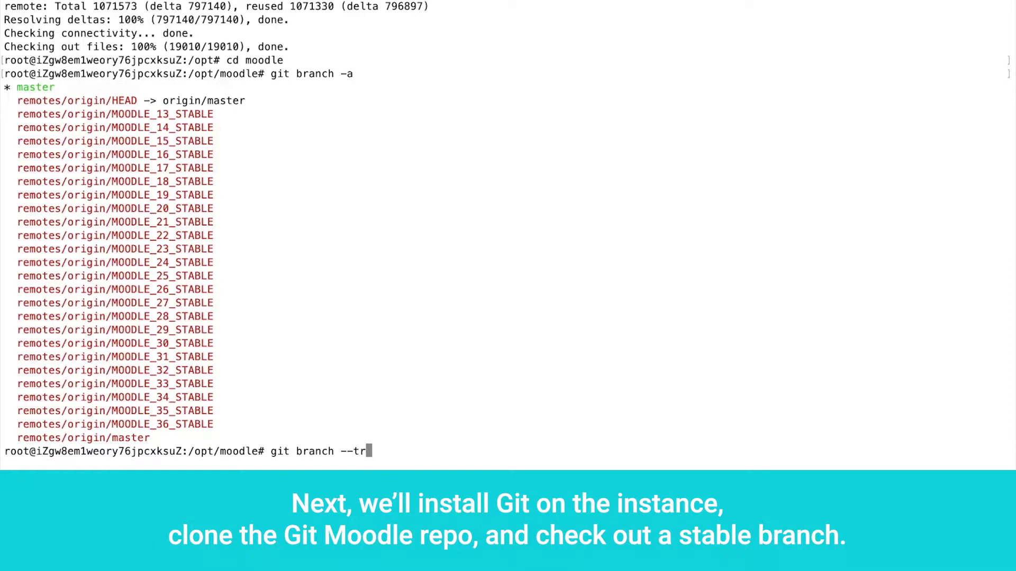
{"action": "type", "text": "ack MOODLE_33_STABLE origin/MOODLE_33_STABLE"}
{"action": "key", "text": "Return"}
{"action": "type", "text": "git checkout MOODLE_33_STABLE"}
{"action": "key", "text": "Return"}
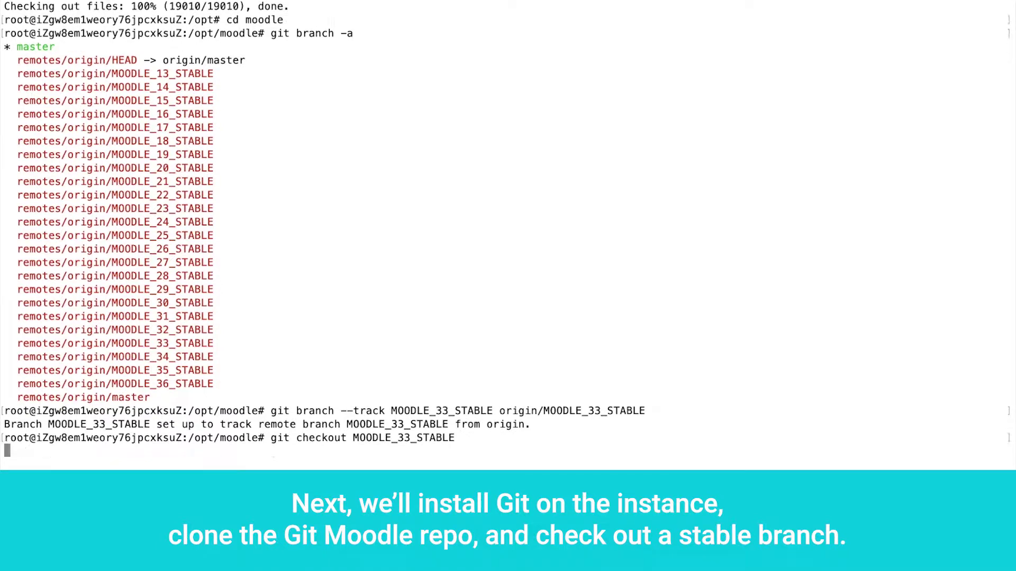
{"action": "type", "text": "cp -R /opt/moodle /var/www/html/"}
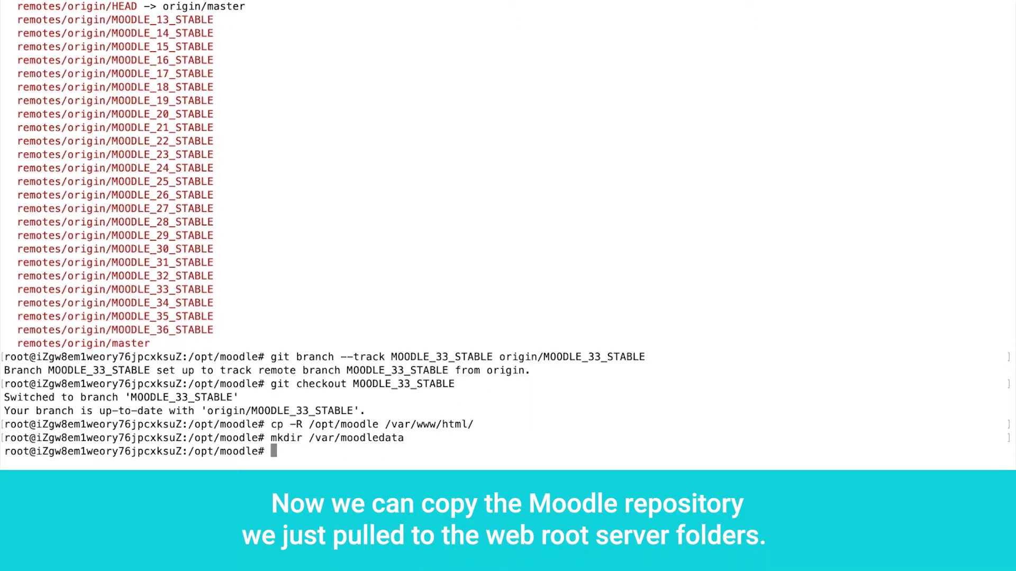
{"action": "type", "text": "chown -R www-data /v"}
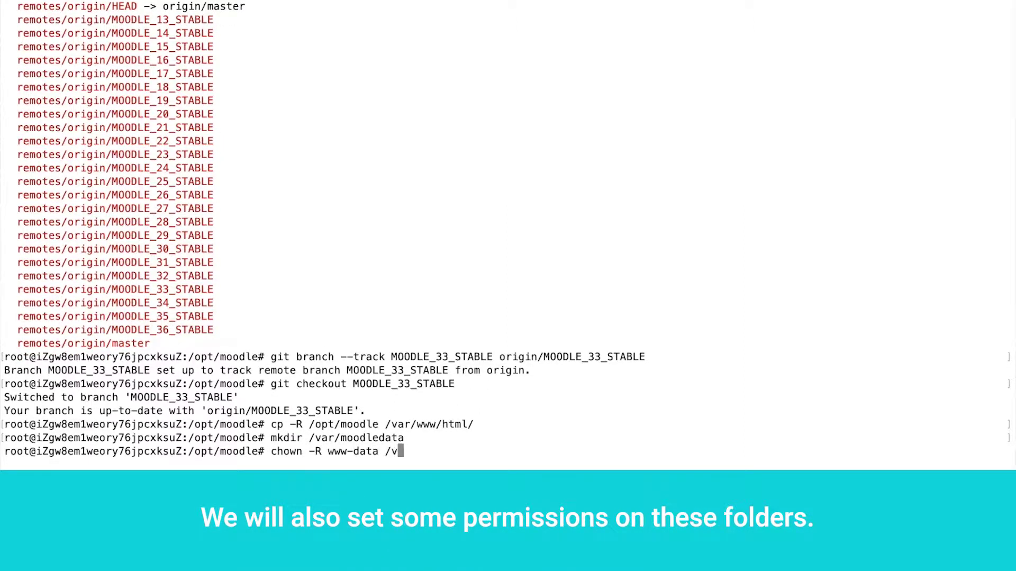
{"action": "type", "text": "ar/moodledata"}
Step: Make www-data the owner of /var/moodledata and set its permissions to 777
{"action": "key", "text": "Return"}
{"action": "type", "text": "chmod -R 7"}
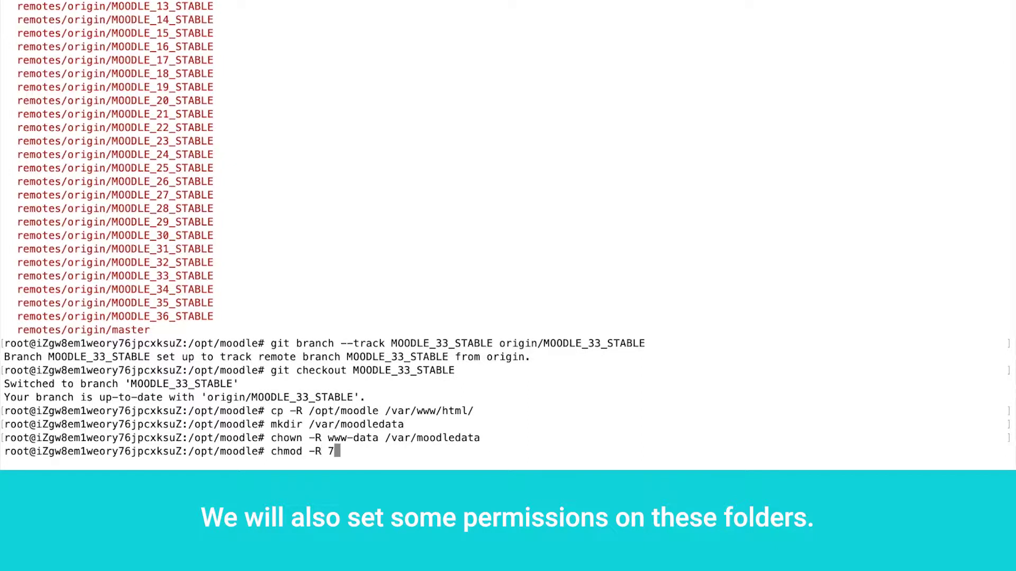
{"action": "type", "text": "77 /var/moodledata"}
{"action": "key", "text": "Return"}
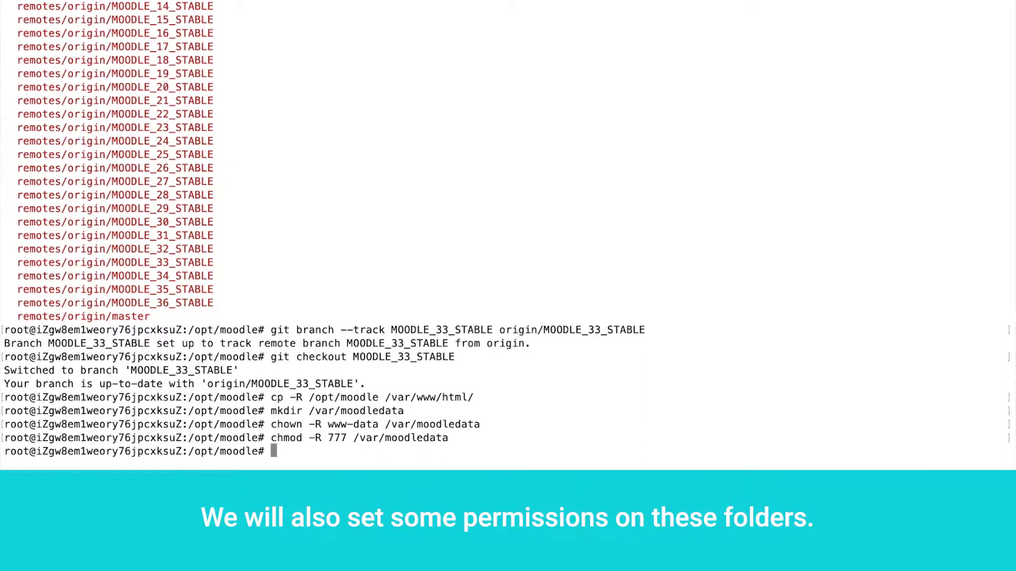
{"action": "type", "text": "chmod -R 0755 /var/www/h"}
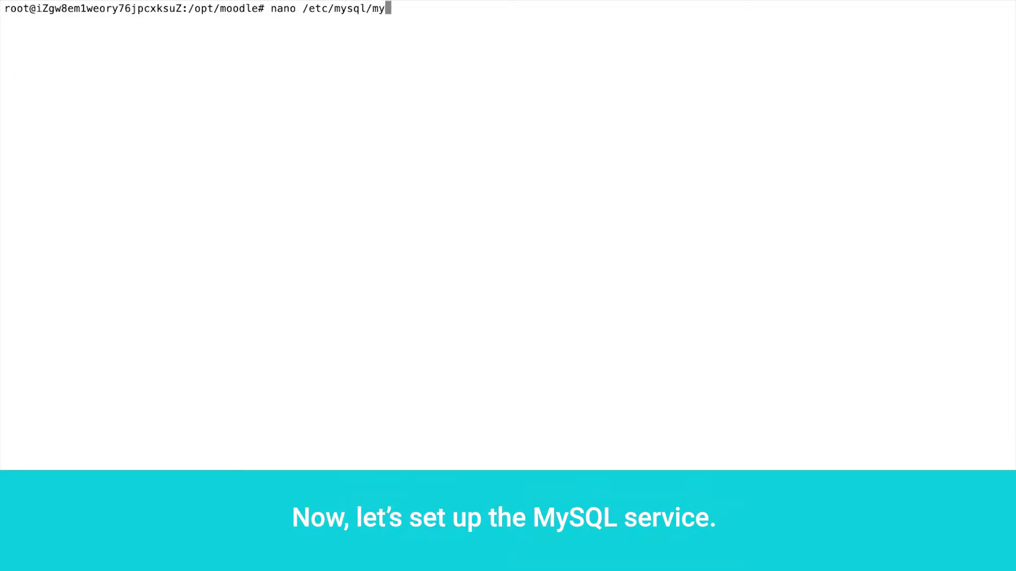
{"action": "type", "text": "sql.conf."}
{"action": "type", "text": "mysq"}
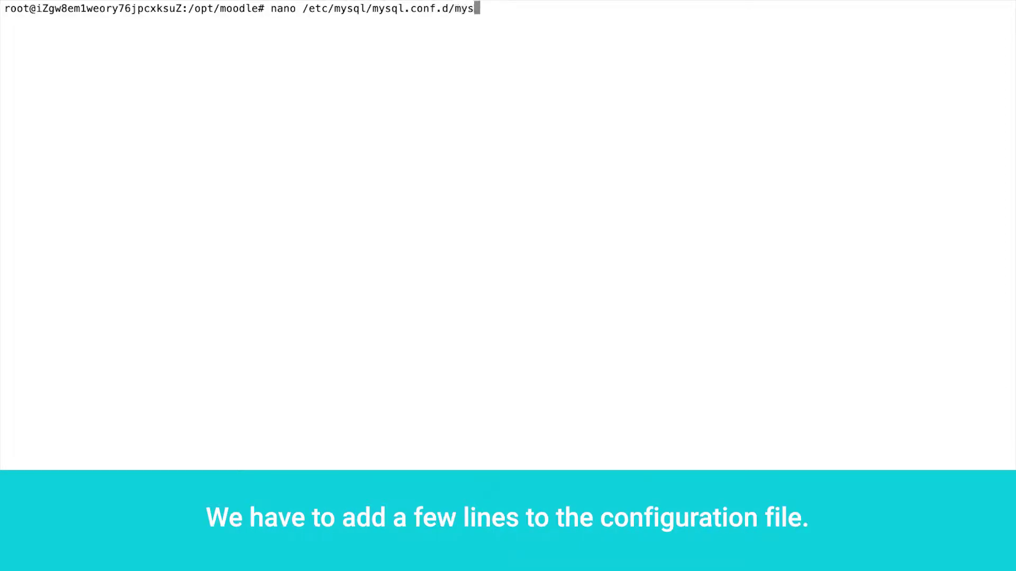
{"action": "type", "text": "ld.cnf"}
Step: In nano, add the InnoDB and Barracuda lines below skip-external-locking in mysqld.cnf and save
{"action": "key", "text": "Return"}
{"action": "key", "text": "Down"}
{"action": "key", "text": "Down"}
{"action": "key", "text": "Down"}
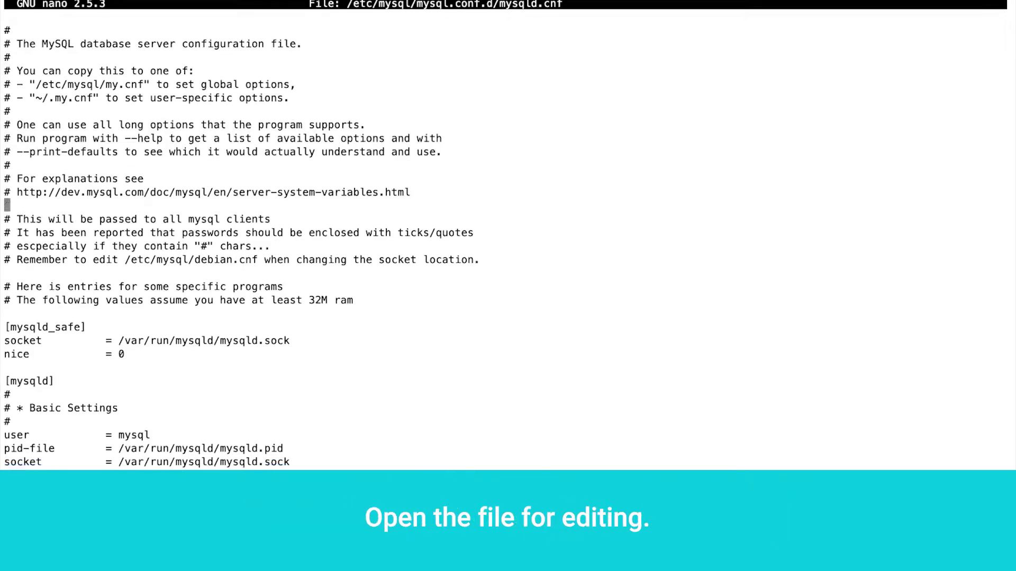
{"action": "key", "text": "Down"}
{"action": "key", "text": "Down"}
{"action": "key", "text": "Down"}
{"action": "key", "text": "Down"}
{"action": "key", "text": "Down"}
{"action": "key", "text": "Down"}
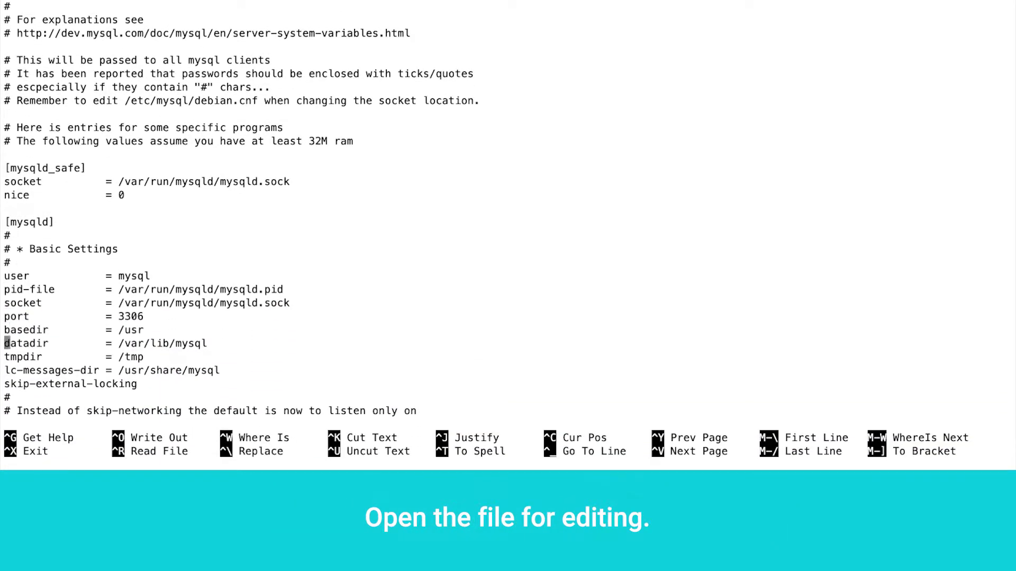
{"action": "key", "text": "Return"}
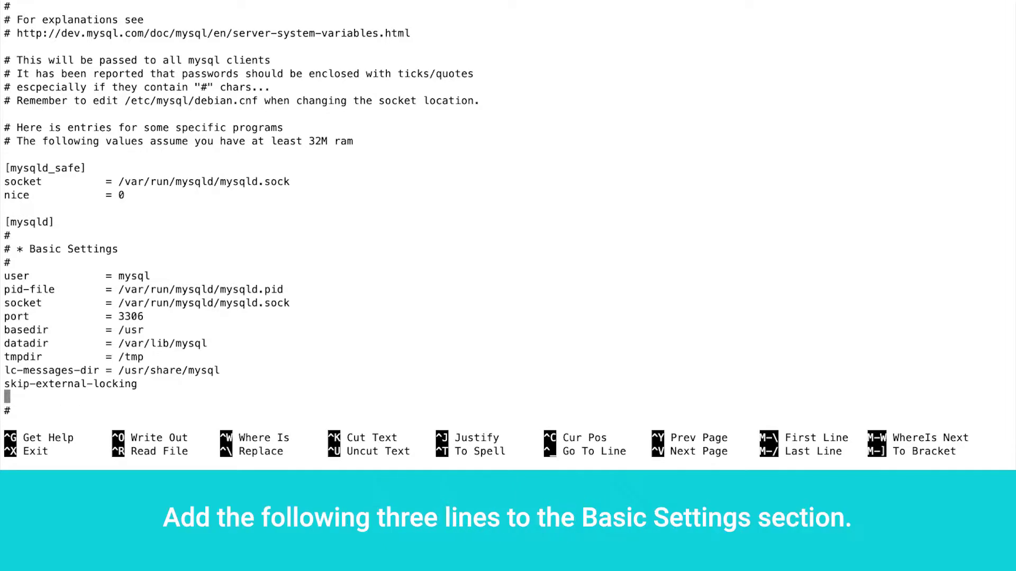
{"action": "key", "text": "Up"}
{"action": "type", "text": "default_storage_engine = innodb"}
{"action": "key", "text": "Return"}
{"action": "type", "text": "innodb_file_per_table = 1"}
{"action": "key", "text": "Return"}
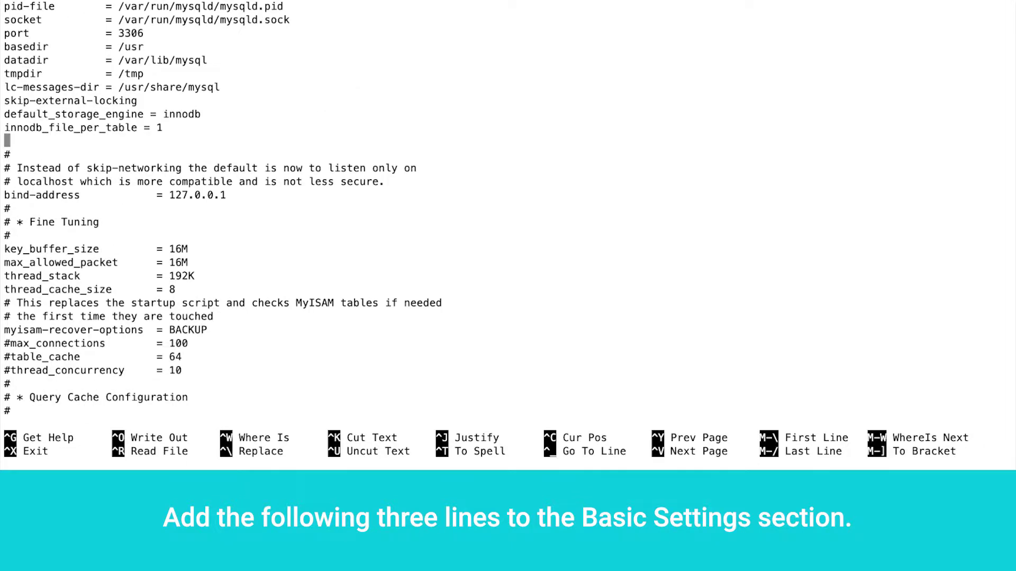
{"action": "type", "text": "innodb_f"}
{"action": "type", "text": "ile_format = Barra"}
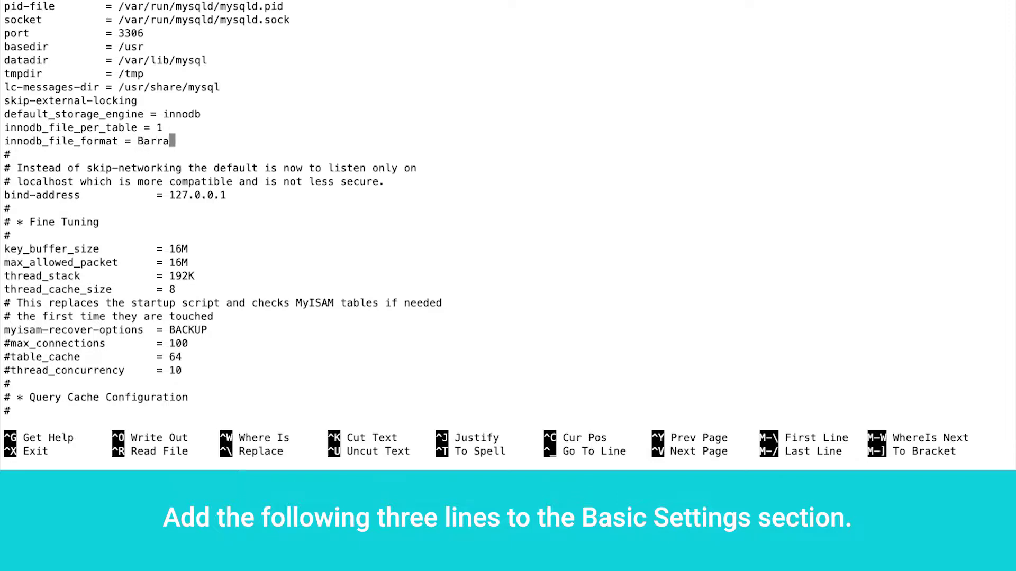
{"action": "type", "text": "cuda"}
{"action": "key", "text": "ctrl+o"}
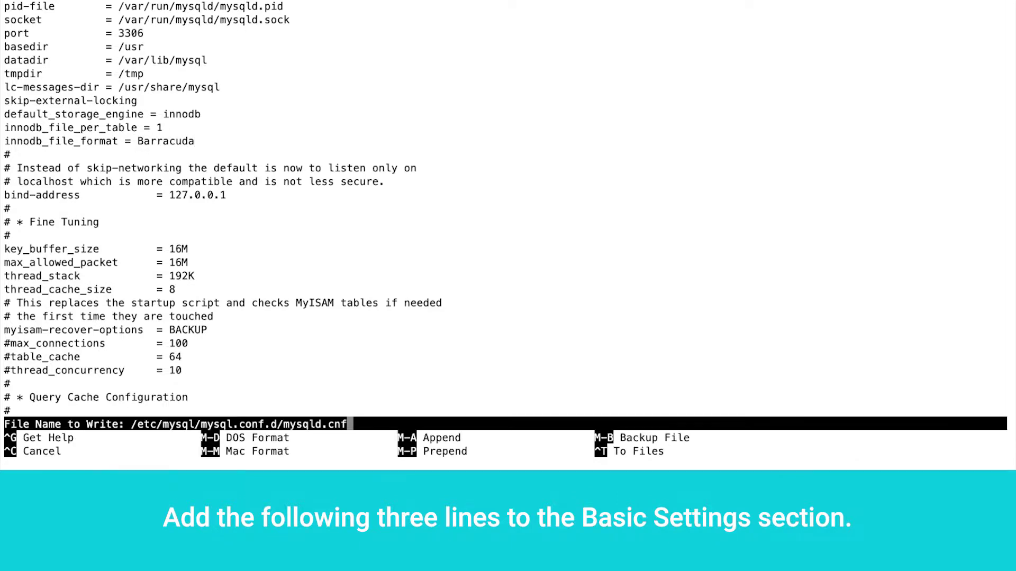
{"action": "key", "text": "Return"}
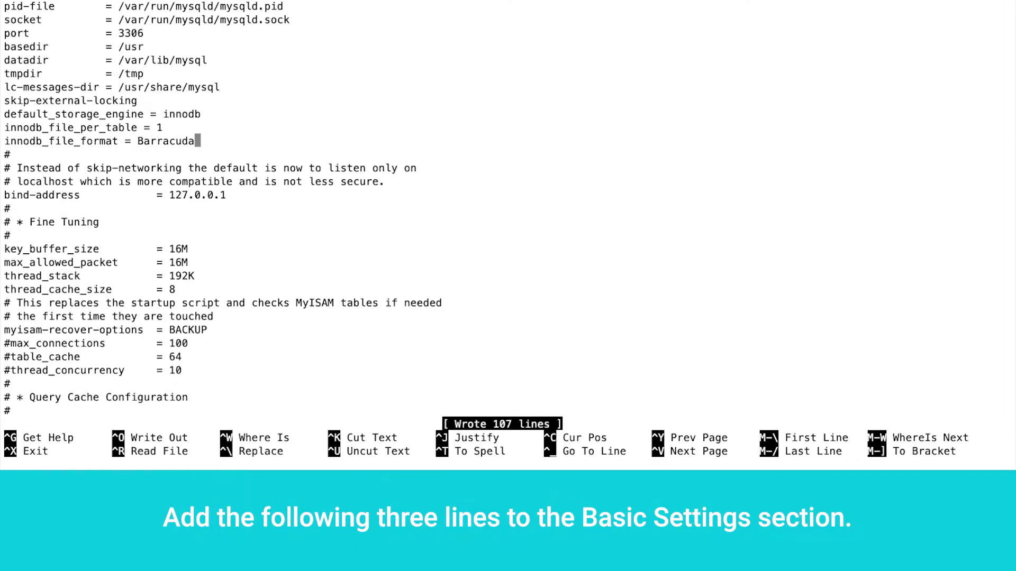
{"action": "key", "text": "ctrl+x"}
{"action": "type", "text": "service mys"}
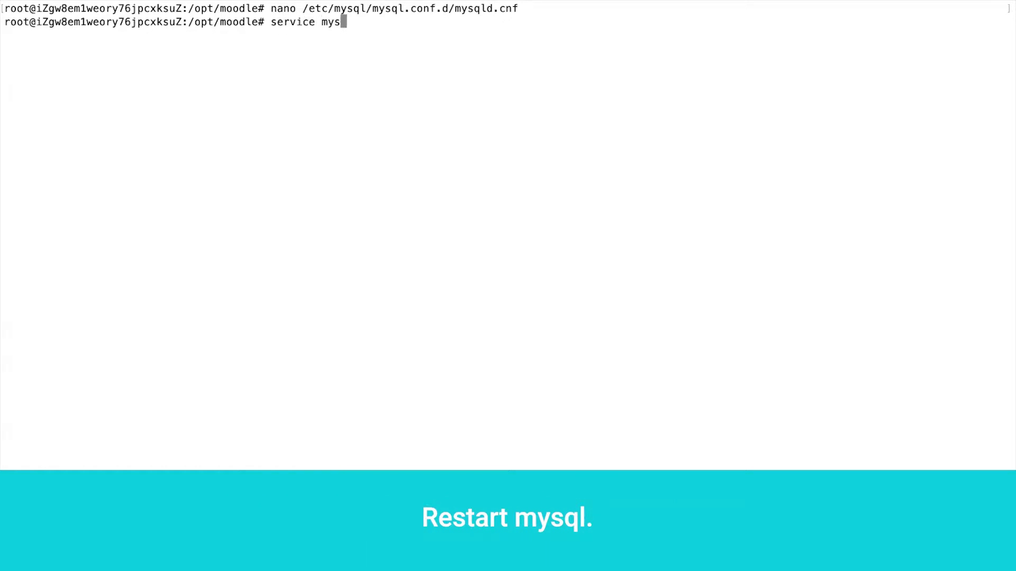
{"action": "type", "text": "ql restart"}
Step: Restart MySQL, log in as root, and create the utf8 moodle database
{"action": "key", "text": "Return"}
{"action": "type", "text": "my"}
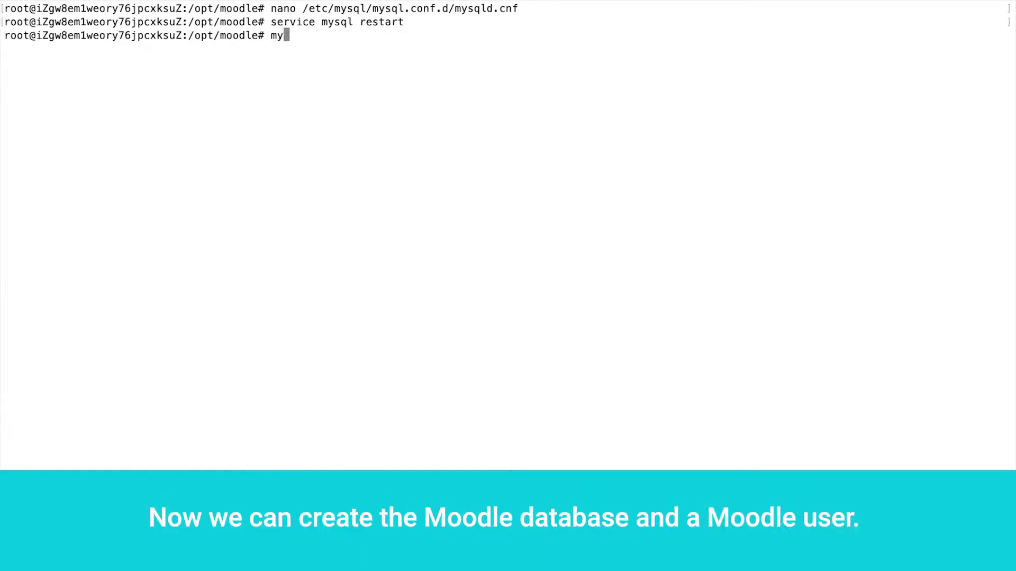
{"action": "type", "text": "sql -u root -p"}
{"action": "key", "text": "Return"}
{"action": "key", "text": "Return"}
{"action": "type", "text": "CRE"}
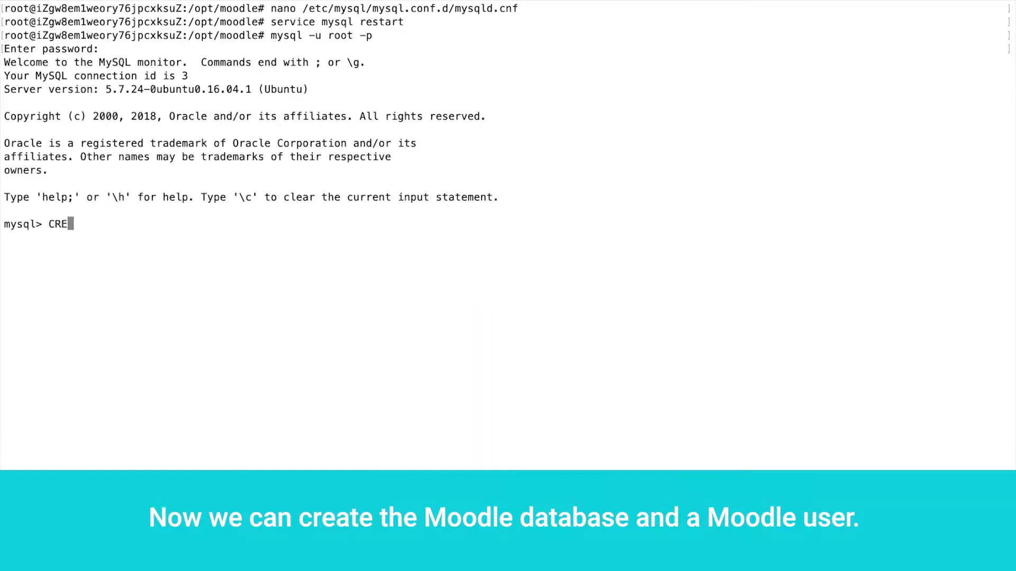
{"action": "type", "text": "ATE DATABASE moodle DEFAULT CHARACTER SET utf"}
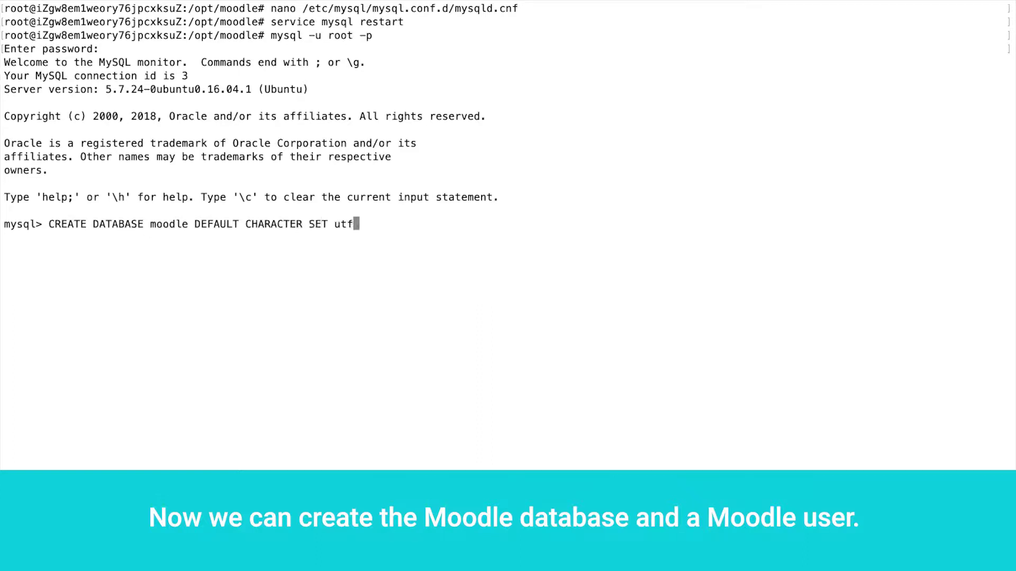
{"action": "type", "text": "8 COLLATE utf8_unicode_ci;"}
{"action": "key", "text": "Return"}
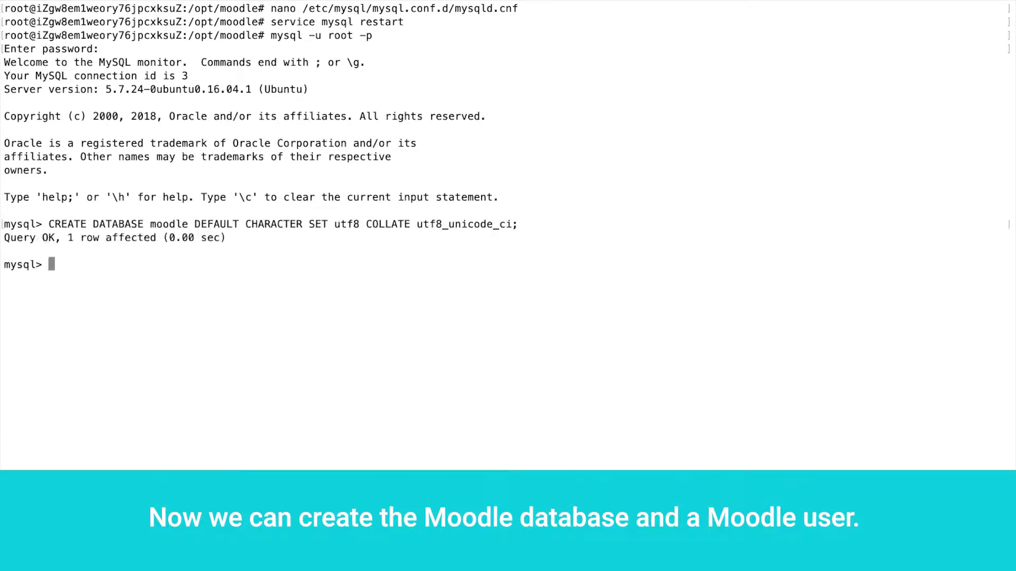
{"action": "type", "text": "create user 'user'@'loc"}
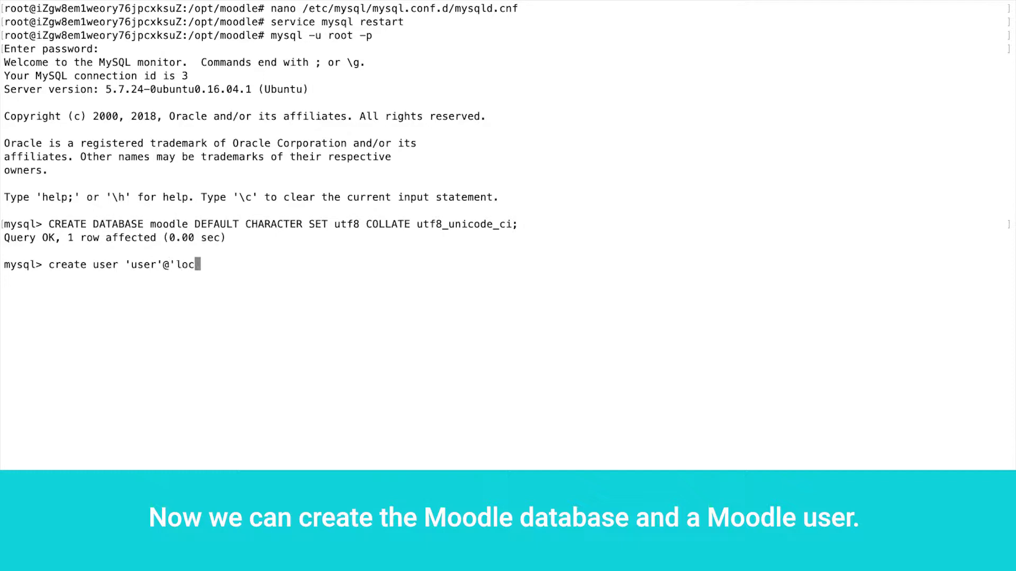
{"action": "type", "text": "alhost' IDENTIFIED BY 'password''"}
Step: Attempt the user creation statement and cancel the stuck unterminated input
{"action": "key", "text": "Return"}
{"action": "key", "text": "semicolon"}
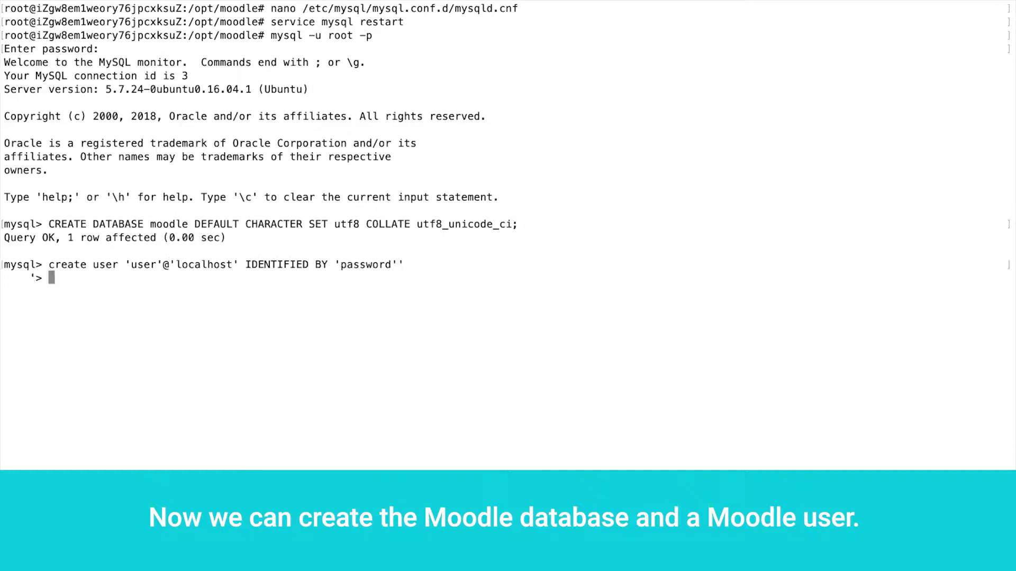
{"action": "key", "text": "Return"}
{"action": "key", "text": "semicolon"}
{"action": "key", "text": "Return"}
{"action": "key", "text": "ctrl+c"}
{"action": "key", "text": "ctrl+x"}
{"action": "type", "text": "exit"}
{"action": "key", "text": "ctrl+c"}
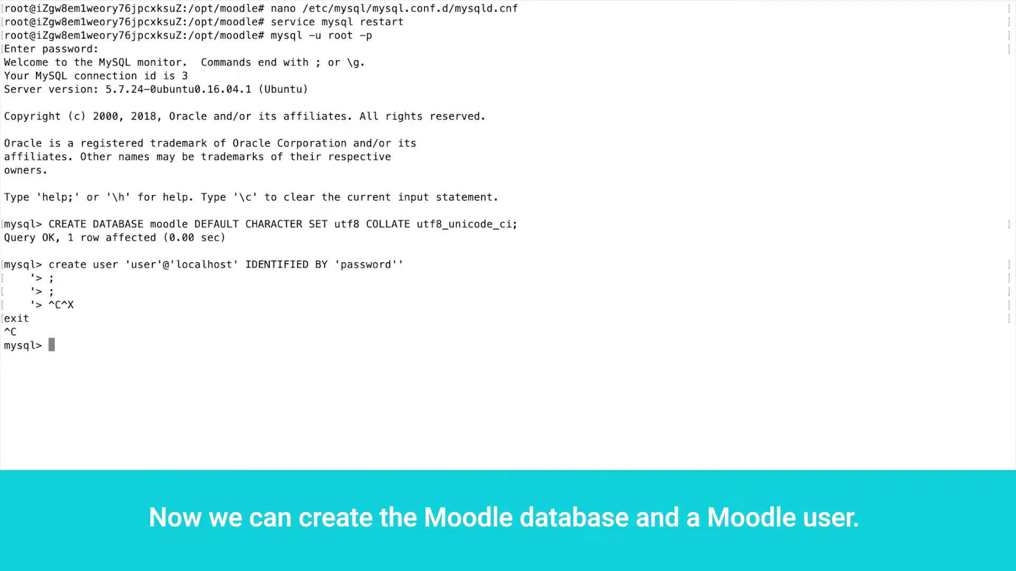
{"action": "type", "text": "create user 'user'@'localhost' IDEN"}
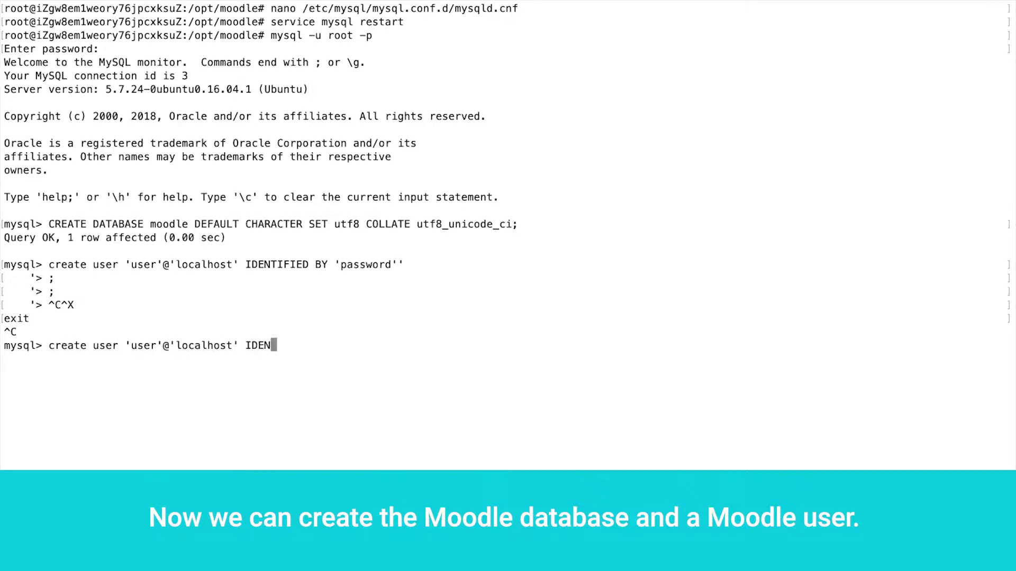
{"action": "type", "text": "TIFIED BY 'password';"}
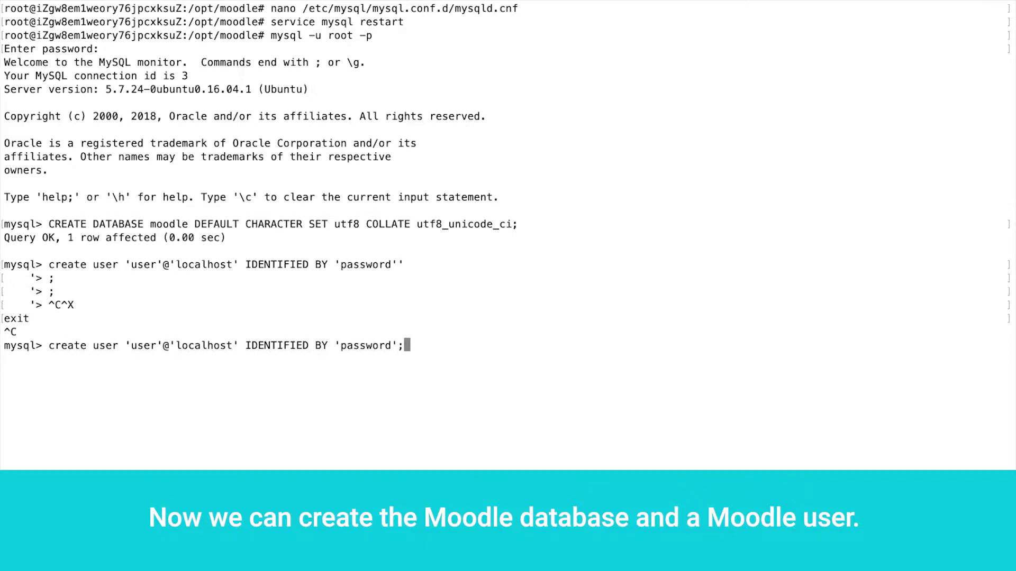
Step: Create the localhost Moodle user, grant it privileges on moodle.*, and quit MySQL
{"action": "key", "text": "Return"}
{"action": "type", "text": "GRANT SELECT,INSERT,UPDATE,DELETE,CREATE,CREATE TEMPORARY TABLES,DROP,INDEX,ALTER ON moodle.* TO user@localhost"}
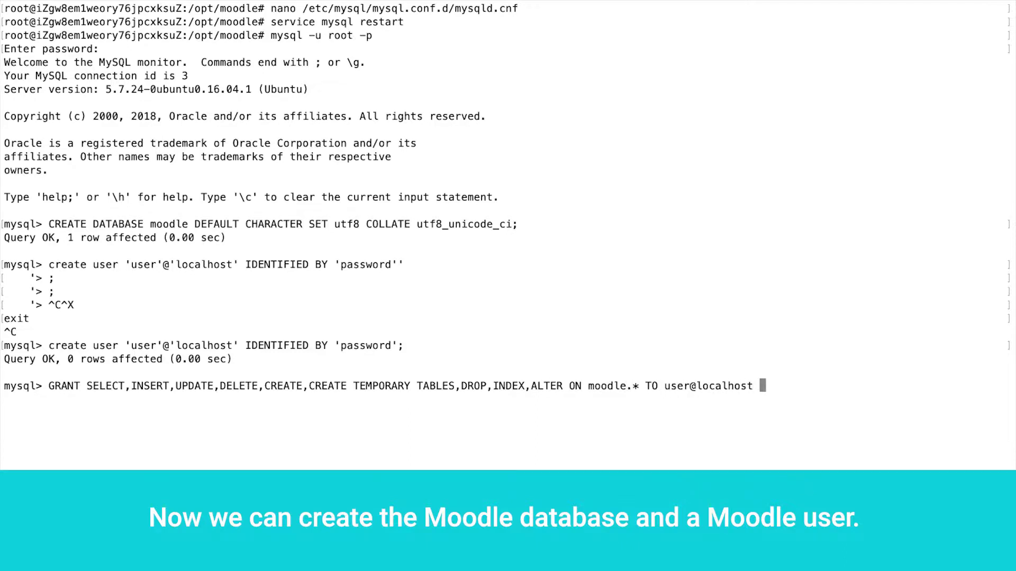
{"action": "type", "text": "IDENTIFIED BY 'password';"}
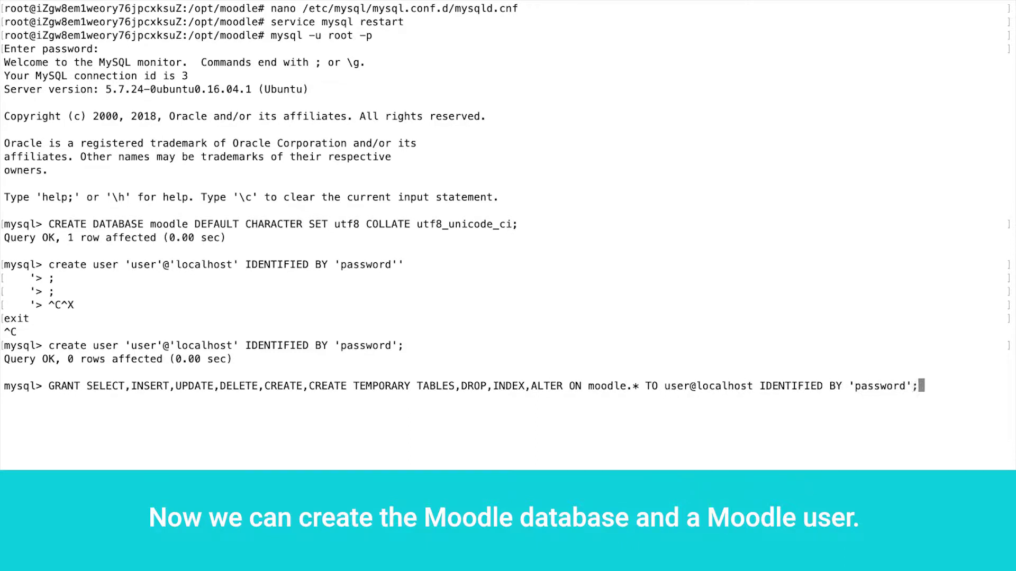
{"action": "key", "text": "Return"}
{"action": "type", "text": "quit"}
{"action": "key", "text": "Return"}
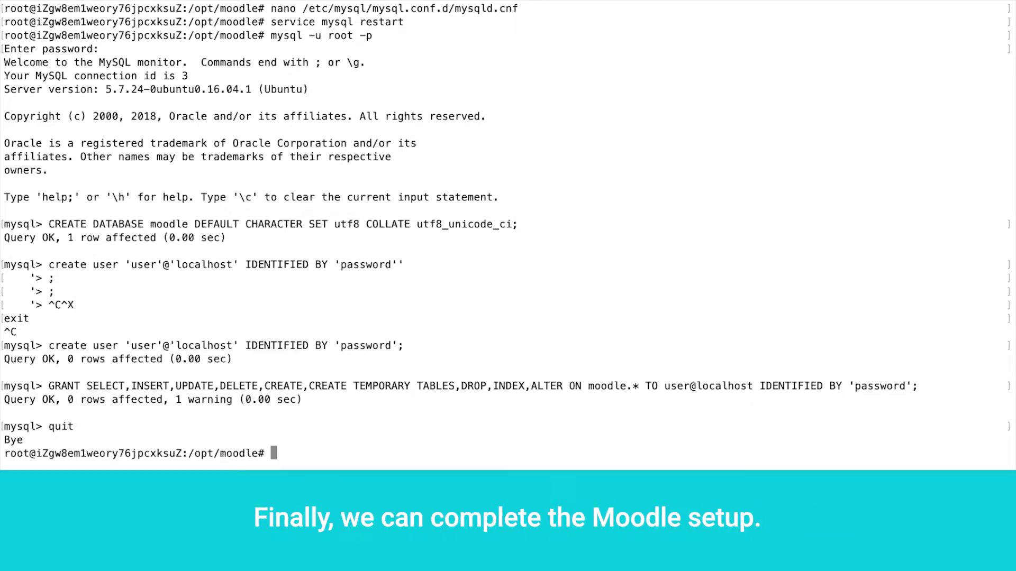
{"action": "type", "text": "chmod -R 777 /var/www/html/"}
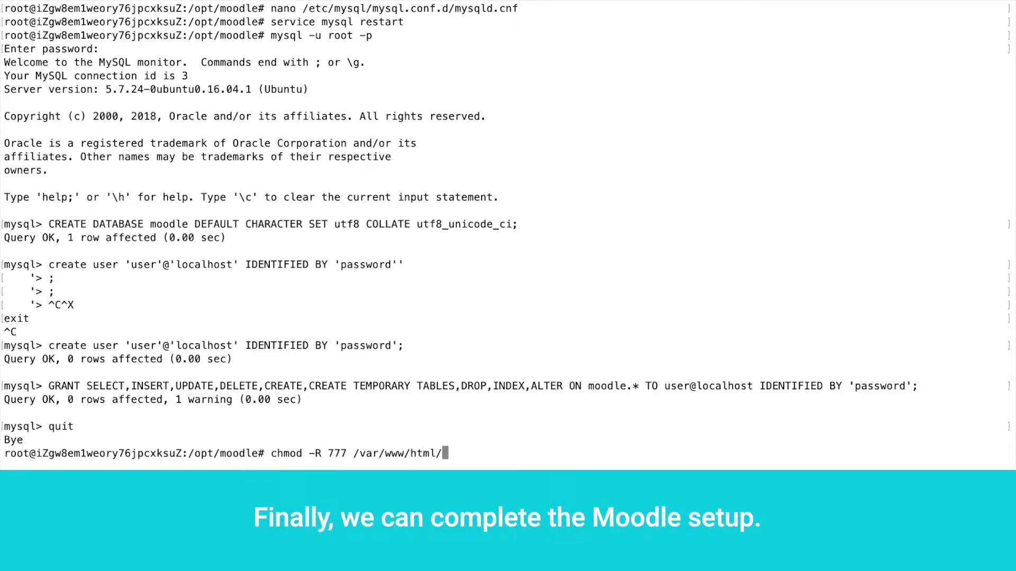
{"action": "type", "text": "moodle"}
{"action": "key", "text": "Return"}
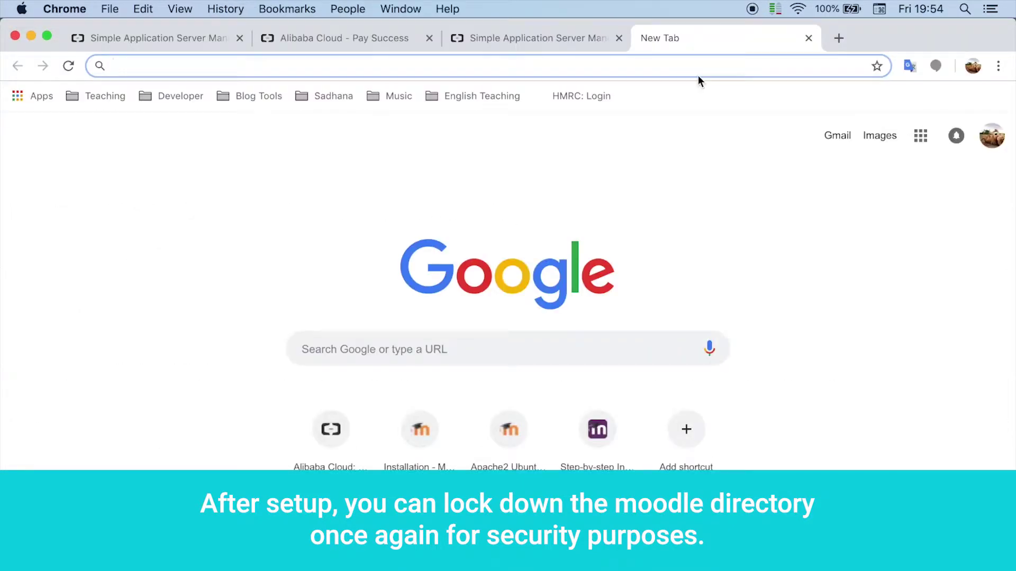
{"action": "left_click", "coordinate": [691, 67]}
{"action": "type", "text": "http://47.2"}
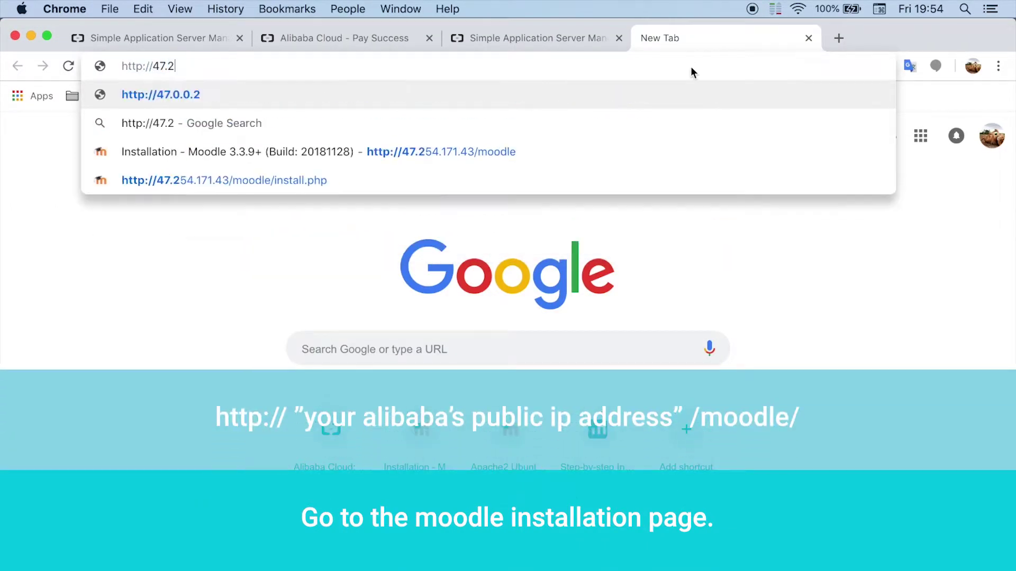
{"action": "type", "text": "54.171.43/moo"}
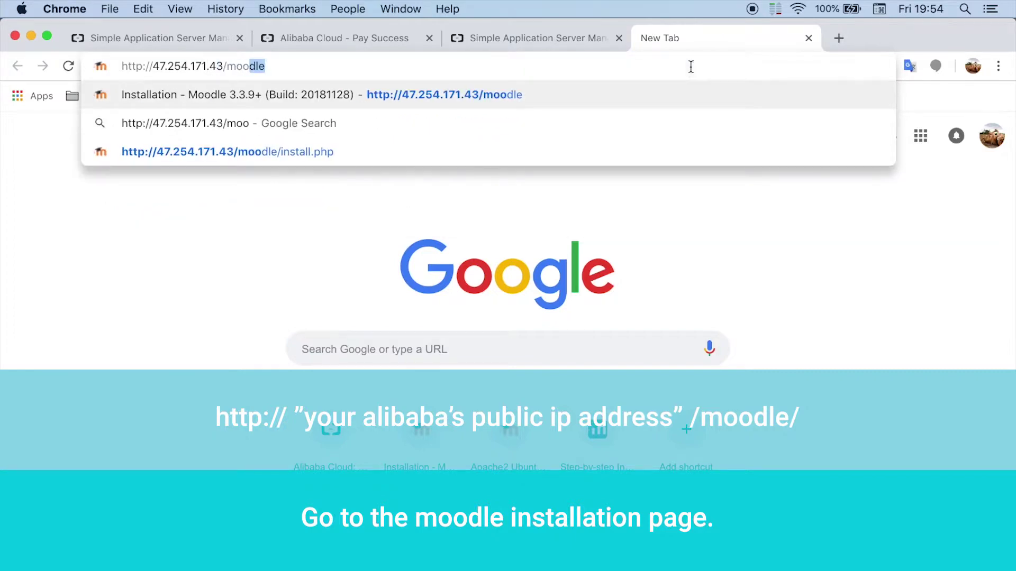
{"action": "key", "text": "Return"}
Step: Keep English, accept the suggested paths, and keep the Improved MySQL driver
{"action": "left_click", "coordinate": [47, 36]}
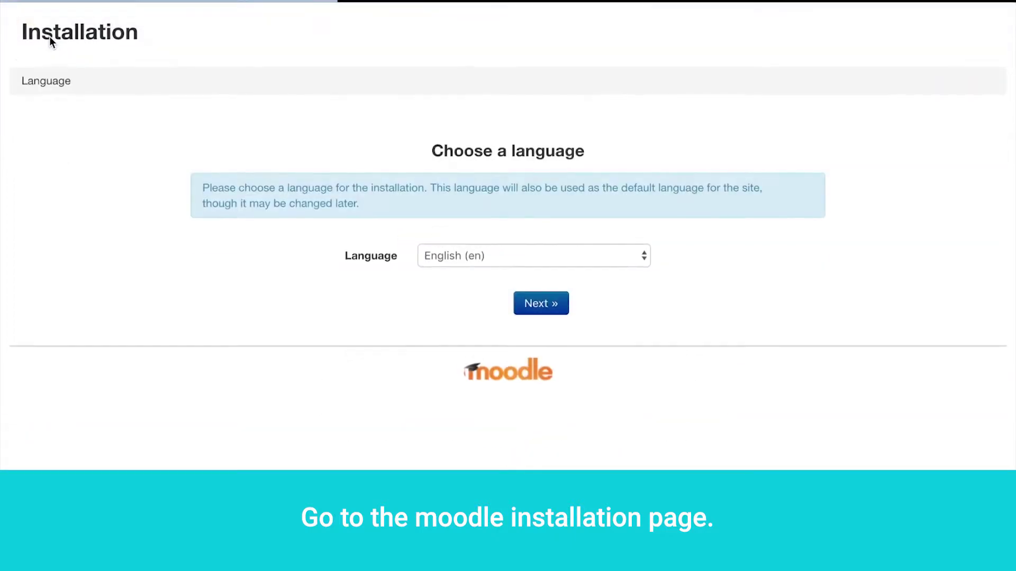
{"action": "left_click", "coordinate": [544, 306]}
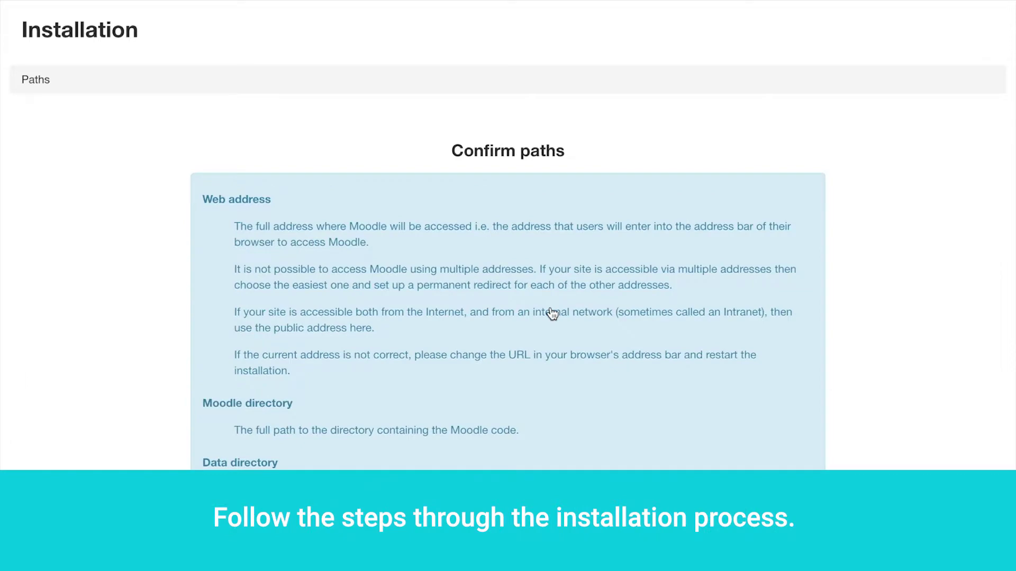
{"action": "scroll", "coordinate": [551, 314], "scroll_direction": "down", "scroll_amount": 3}
{"action": "scroll", "coordinate": [524, 342], "scroll_direction": "down", "scroll_amount": 1}
{"action": "scroll", "coordinate": [508, 358], "scroll_direction": "down", "scroll_amount": 2}
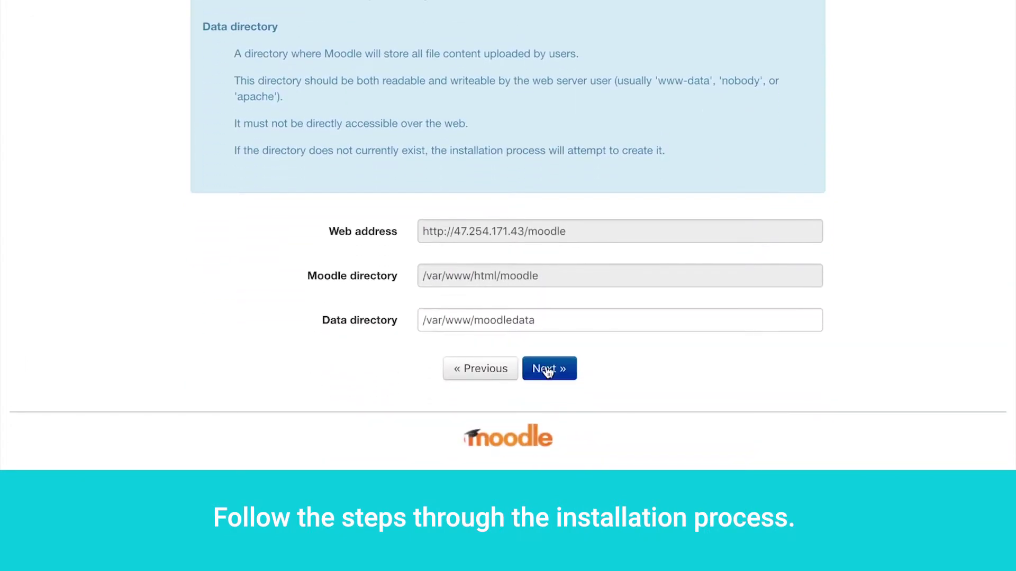
{"action": "left_click", "coordinate": [549, 374]}
{"action": "scroll", "coordinate": [549, 376], "scroll_direction": "up", "scroll_amount": 4}
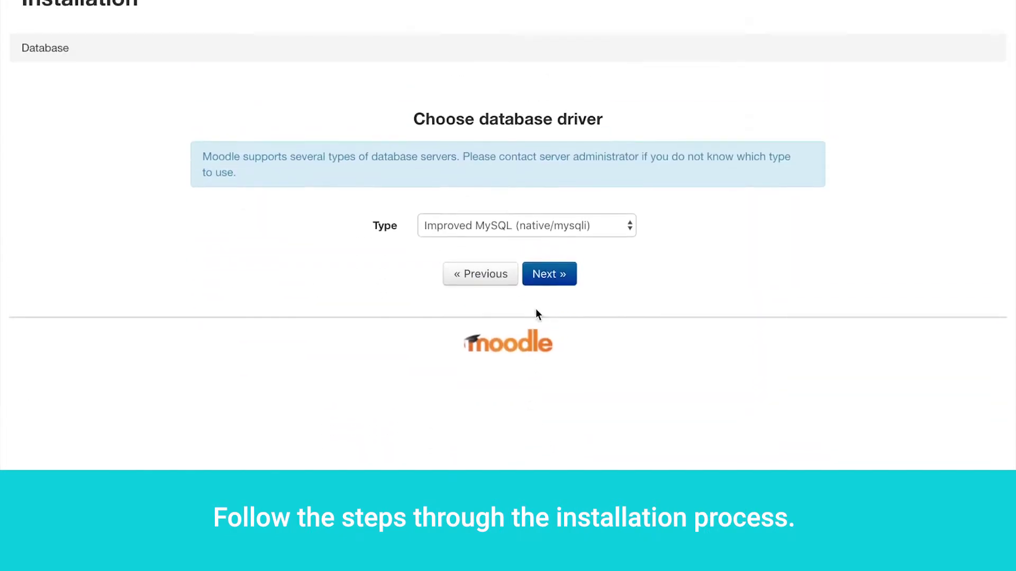
{"action": "left_click", "coordinate": [548, 308]}
{"action": "scroll", "coordinate": [557, 334], "scroll_direction": "down", "scroll_amount": 3}
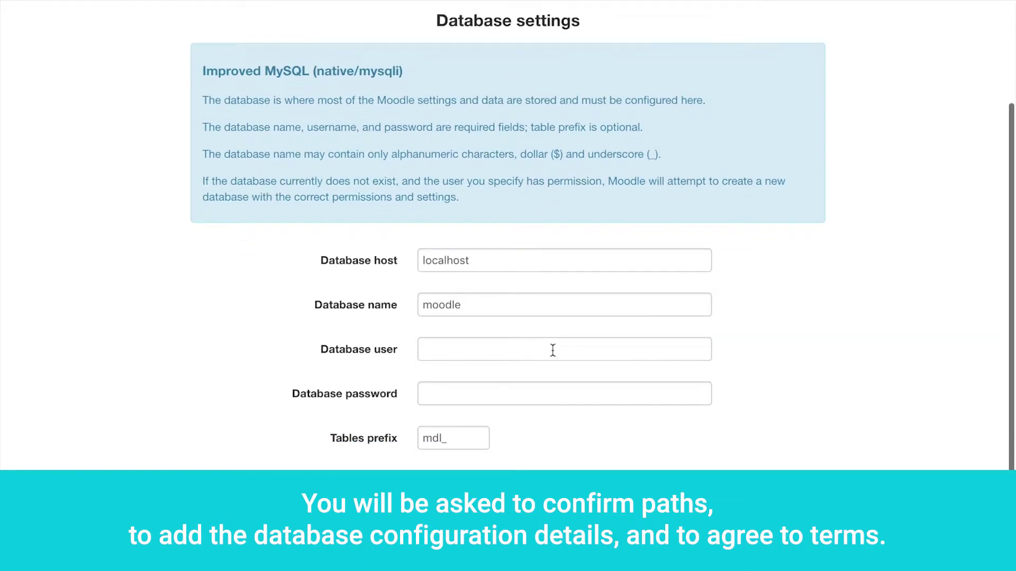
Step: Submit database settings with user root and port 3306, then accept the licence
{"action": "left_click", "coordinate": [552, 350]}
{"action": "key", "text": "Tab"}
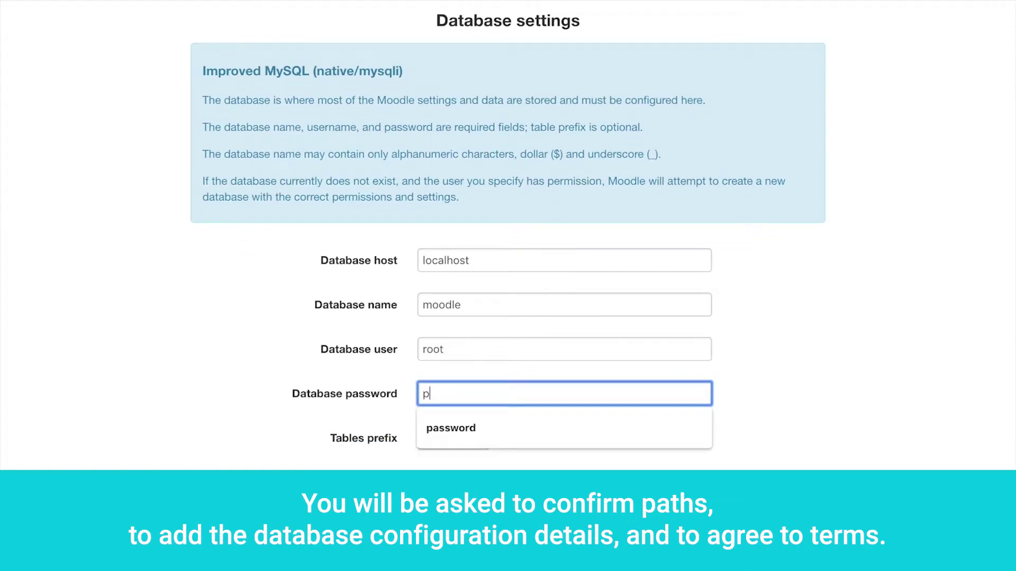
{"action": "left_click", "coordinate": [554, 425]}
{"action": "scroll", "coordinate": [547, 420], "scroll_direction": "down", "scroll_amount": 3}
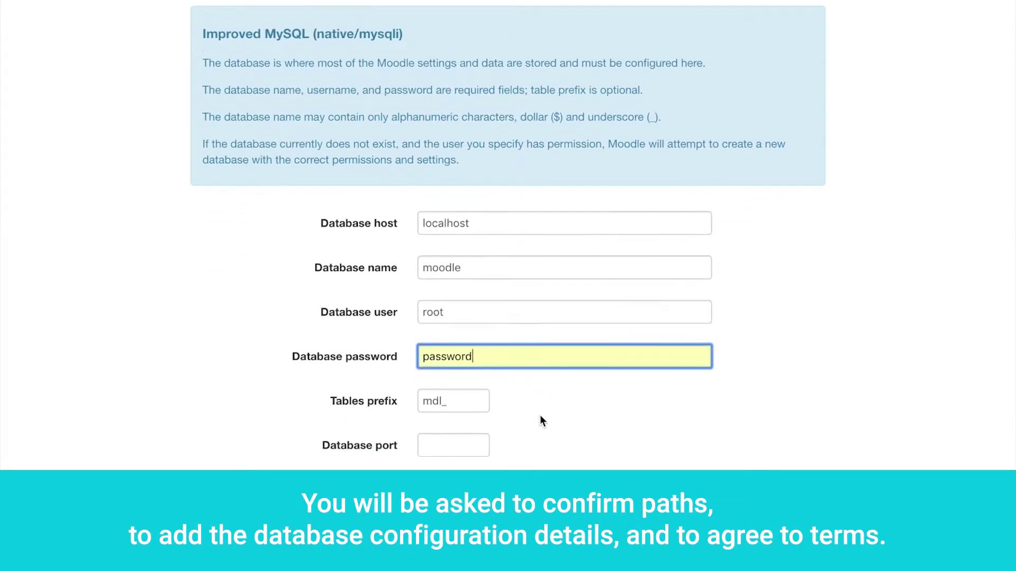
{"action": "left_click", "coordinate": [476, 342]}
{"action": "left_click", "coordinate": [468, 369]}
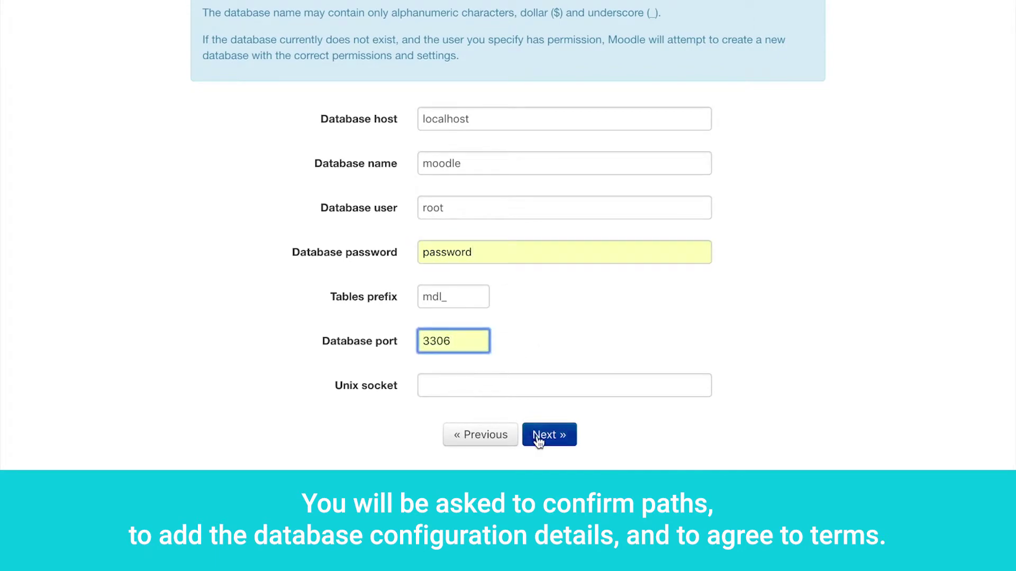
{"action": "left_click", "coordinate": [537, 436]}
{"action": "scroll", "coordinate": [538, 442], "scroll_direction": "down", "scroll_amount": 2}
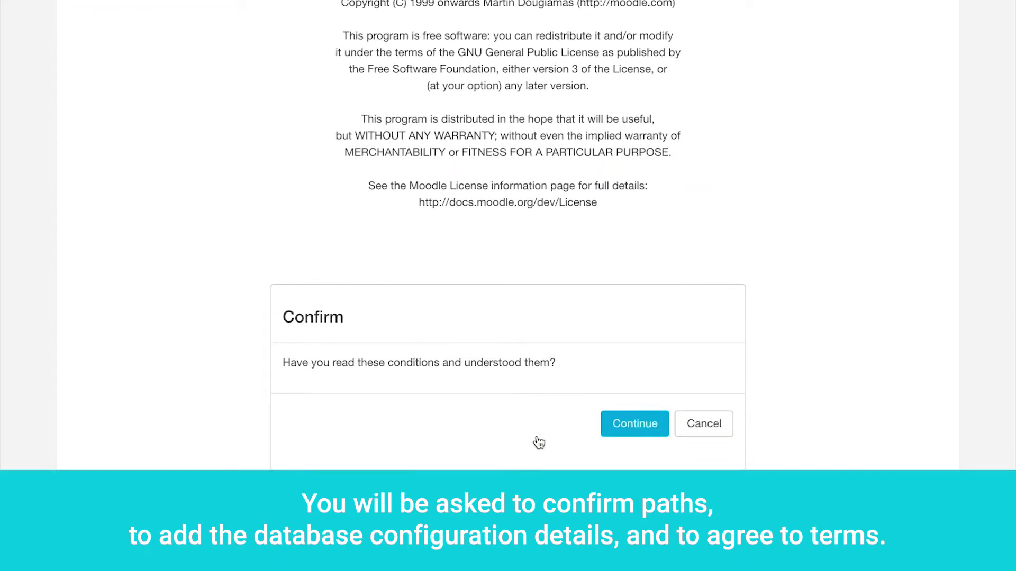
{"action": "left_click", "coordinate": [628, 425]}
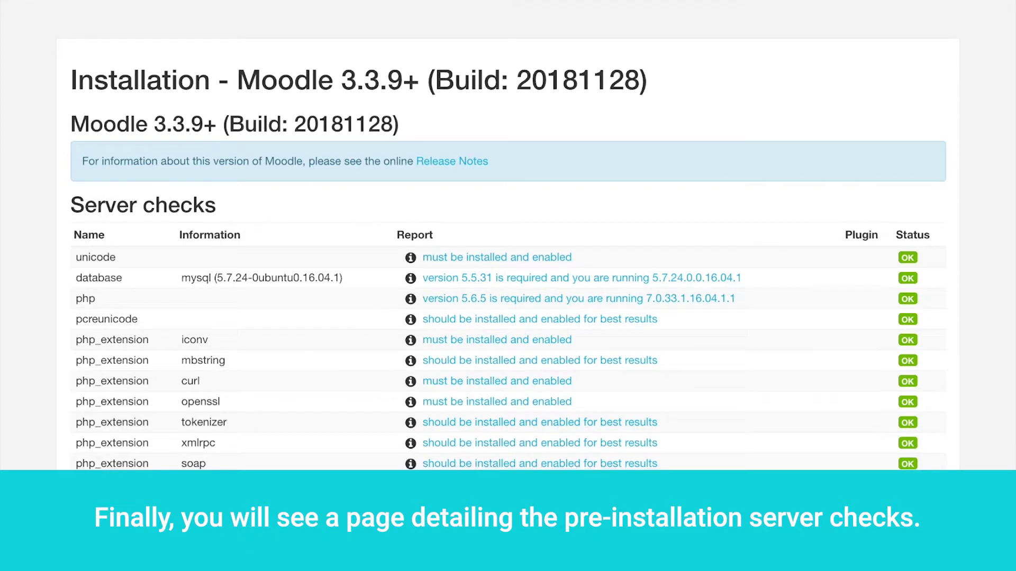
{"action": "scroll", "coordinate": [627, 395], "scroll_direction": "down", "scroll_amount": 3}
{"action": "scroll", "coordinate": [627, 395], "scroll_direction": "down", "scroll_amount": 1}
{"action": "scroll", "coordinate": [627, 395], "scroll_direction": "down", "scroll_amount": 1}
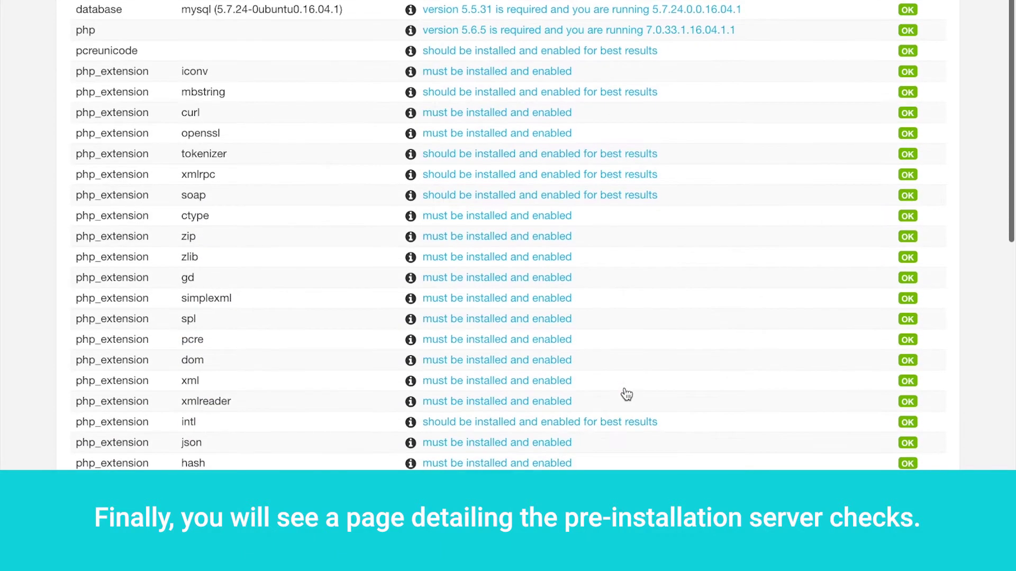
{"action": "scroll", "coordinate": [626, 394], "scroll_direction": "down", "scroll_amount": 2}
{"action": "scroll", "coordinate": [626, 395], "scroll_direction": "down", "scroll_amount": 1}
{"action": "scroll", "coordinate": [626, 395], "scroll_direction": "down", "scroll_amount": 2}
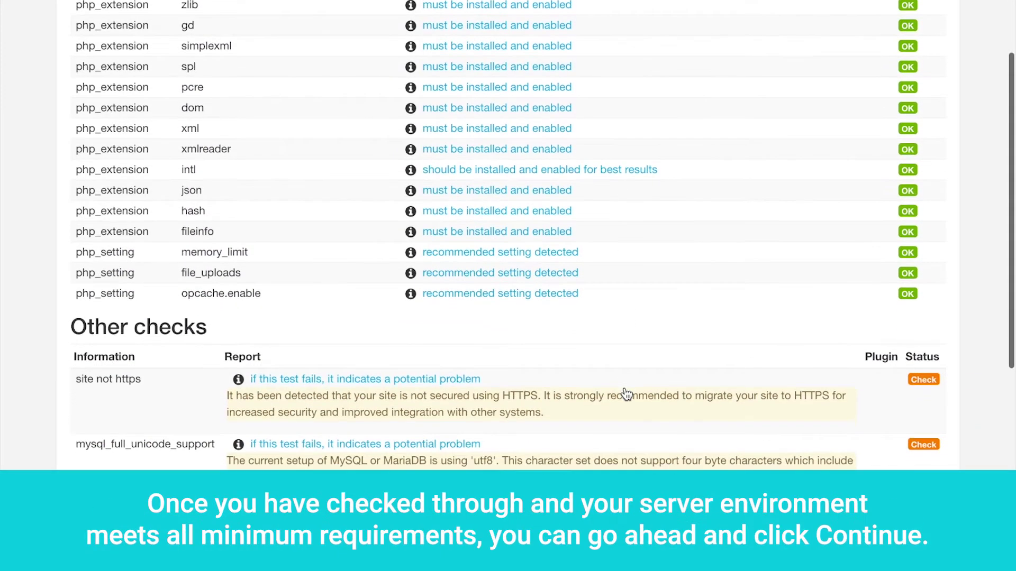
{"action": "scroll", "coordinate": [627, 394], "scroll_direction": "down", "scroll_amount": 1}
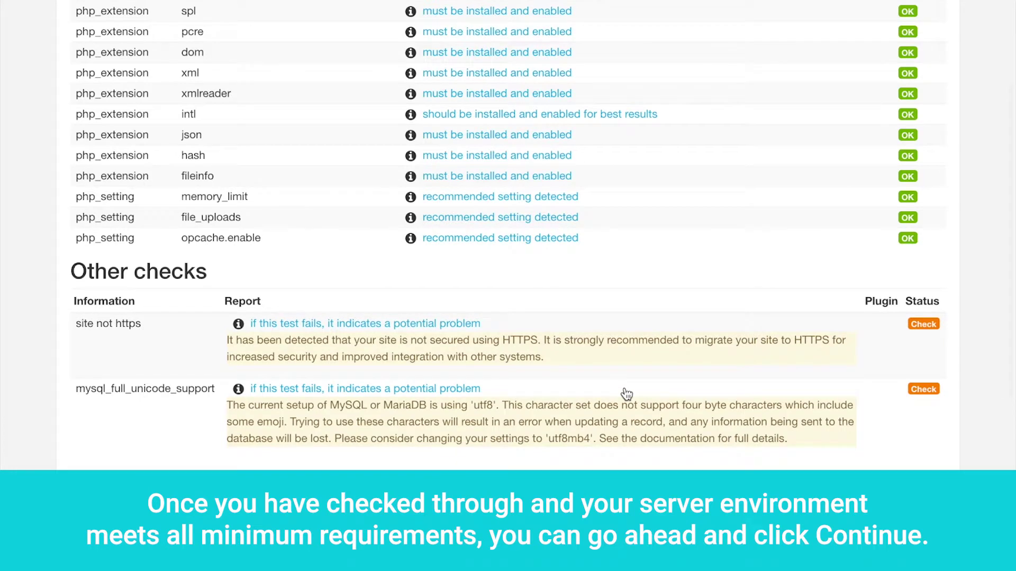
{"action": "scroll", "coordinate": [626, 395], "scroll_direction": "down", "scroll_amount": 1}
{"action": "scroll", "coordinate": [626, 395], "scroll_direction": "down", "scroll_amount": 1}
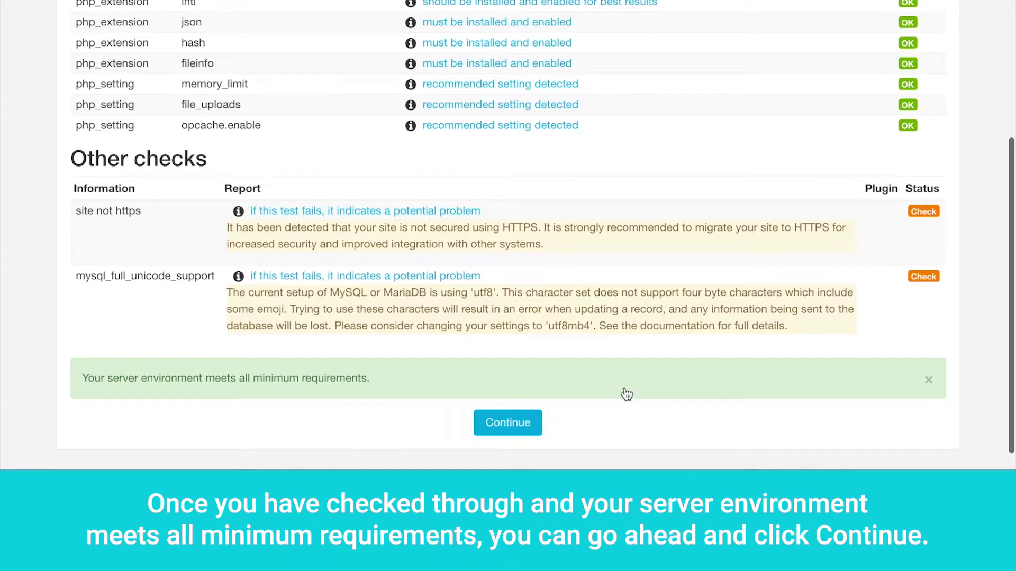
Step: Continue past the green minimum-requirements banner to system installation
{"action": "left_click", "coordinate": [505, 421]}
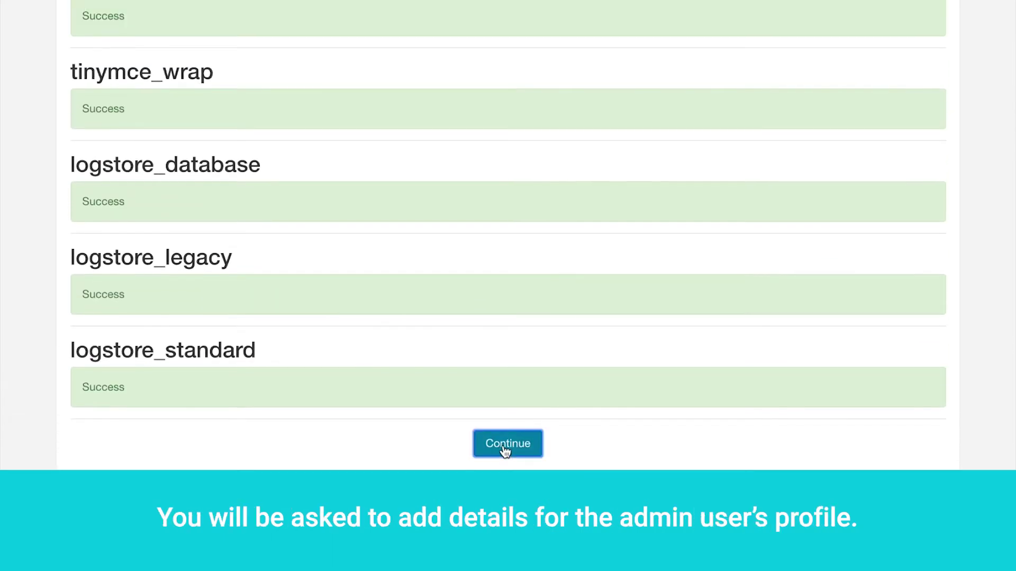
Step: Continue after the component installs and begin entering the admin email address
{"action": "left_click", "coordinate": [503, 450]}
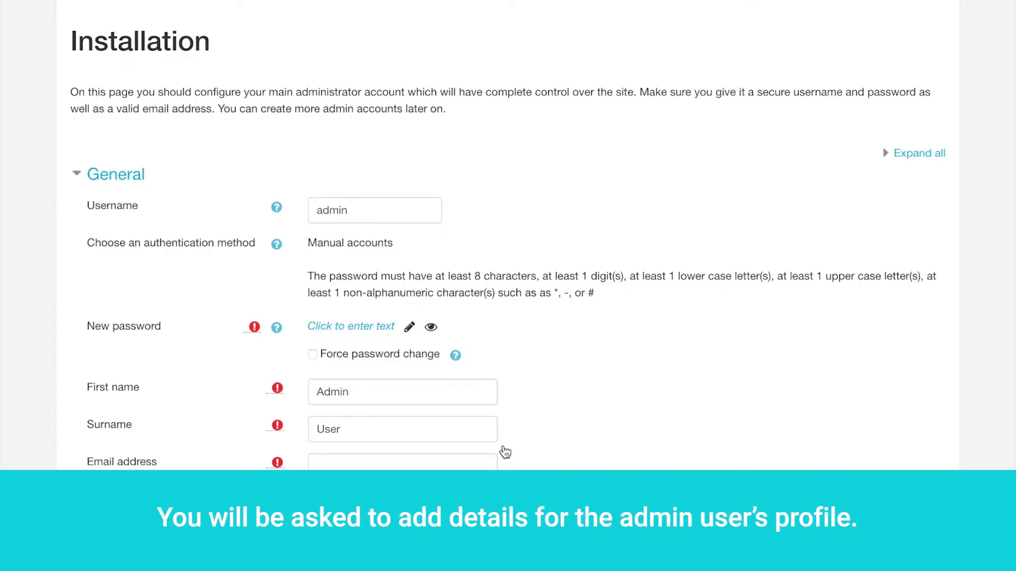
{"action": "scroll", "coordinate": [505, 452], "scroll_direction": "down", "scroll_amount": 2}
{"action": "left_click", "coordinate": [494, 399]}
{"action": "type", "text": "user@localhost"}
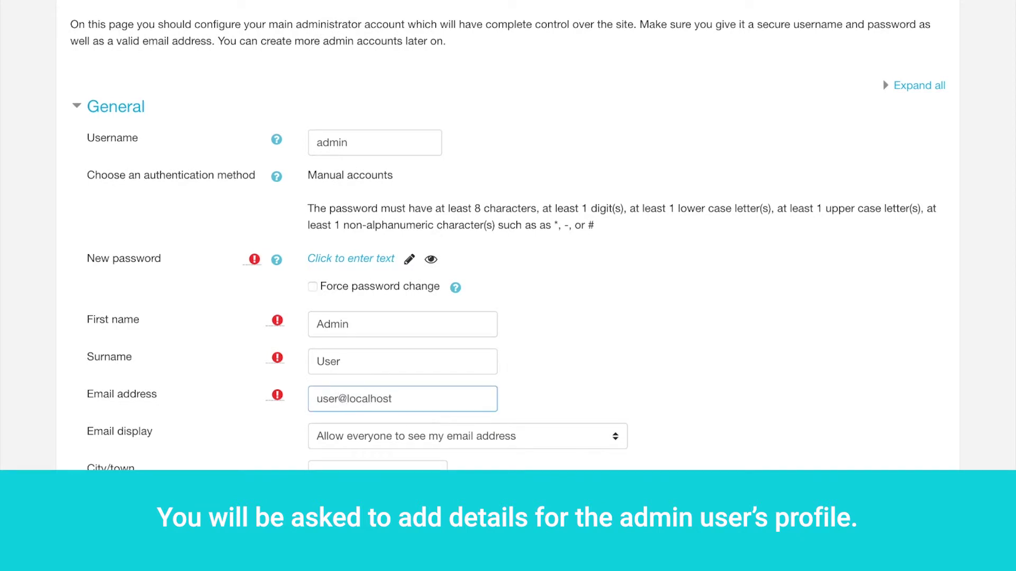
{"action": "scroll", "coordinate": [508, 238], "scroll_direction": "down", "scroll_amount": 2}
{"action": "scroll", "coordinate": [508, 238], "scroll_direction": "down", "scroll_amount": 3}
{"action": "scroll", "coordinate": [508, 238], "scroll_direction": "down", "scroll_amount": 3}
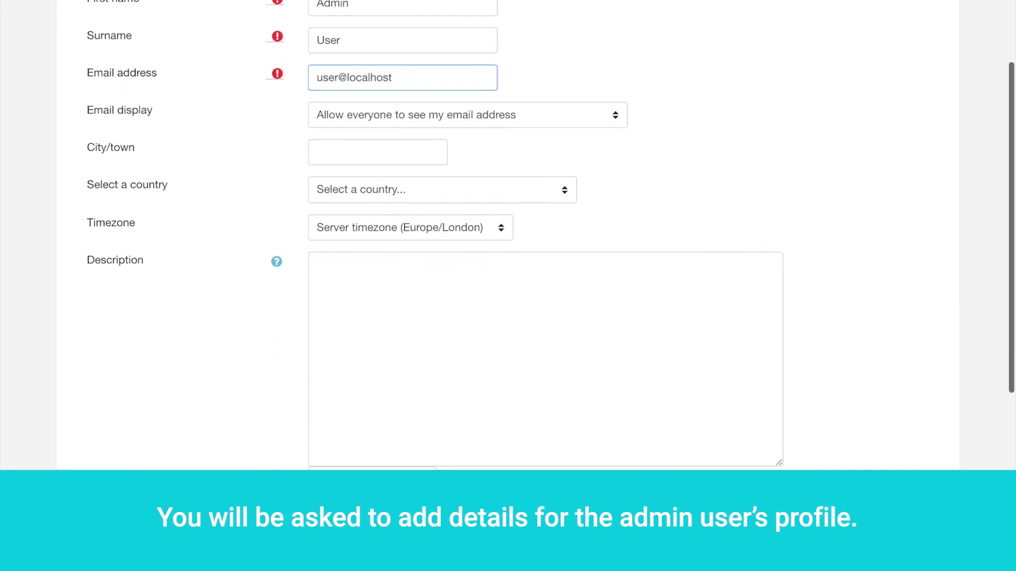
{"action": "scroll", "coordinate": [508, 238], "scroll_direction": "down", "scroll_amount": 5}
Step: Save the admin profile, then set site name 'My Test Site', short name 'test' and summary, and save
{"action": "left_click", "coordinate": [356, 406]}
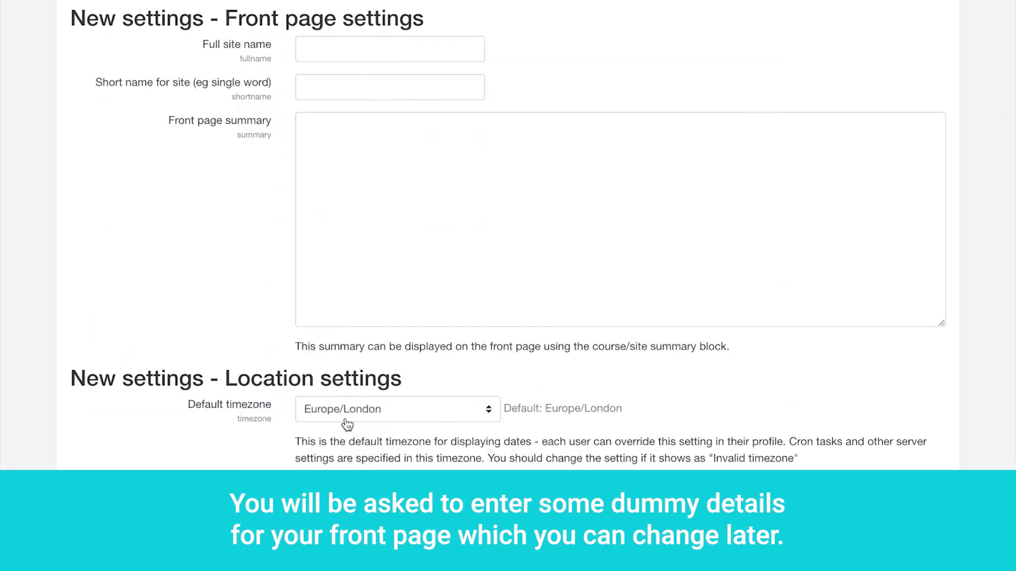
{"action": "left_click", "coordinate": [638, 283]}
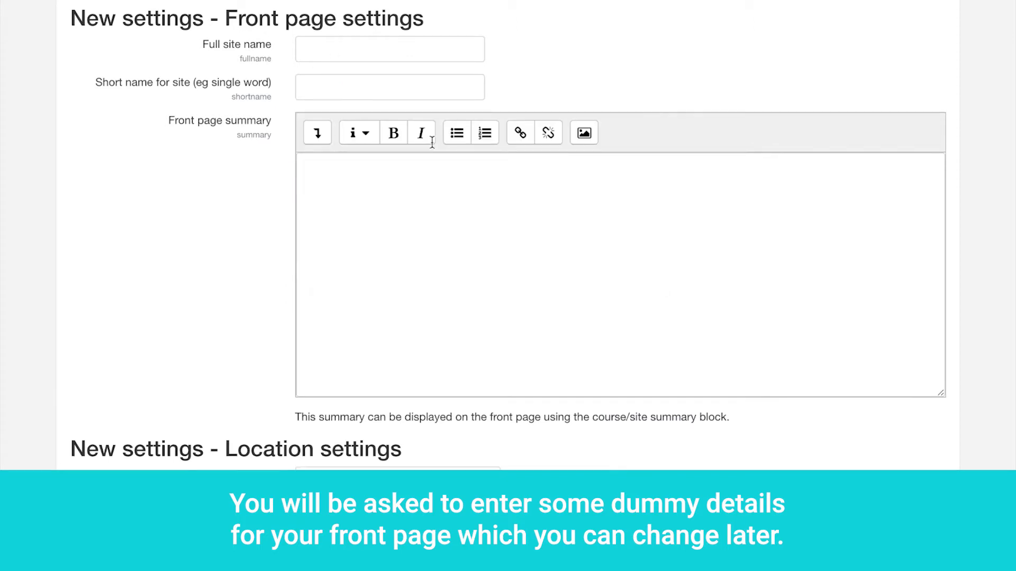
{"action": "left_click", "coordinate": [334, 51]}
{"action": "left_click", "coordinate": [337, 84]}
{"action": "left_click", "coordinate": [315, 121]}
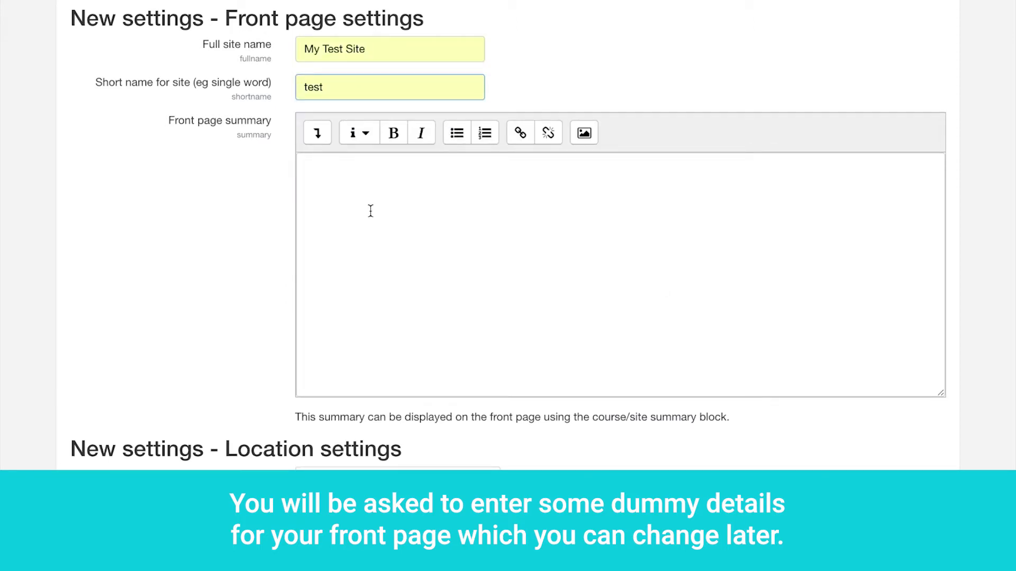
{"action": "left_click", "coordinate": [370, 211]}
{"action": "type", "text": "Hello, this is my LearningManagement System running on Moodle."}
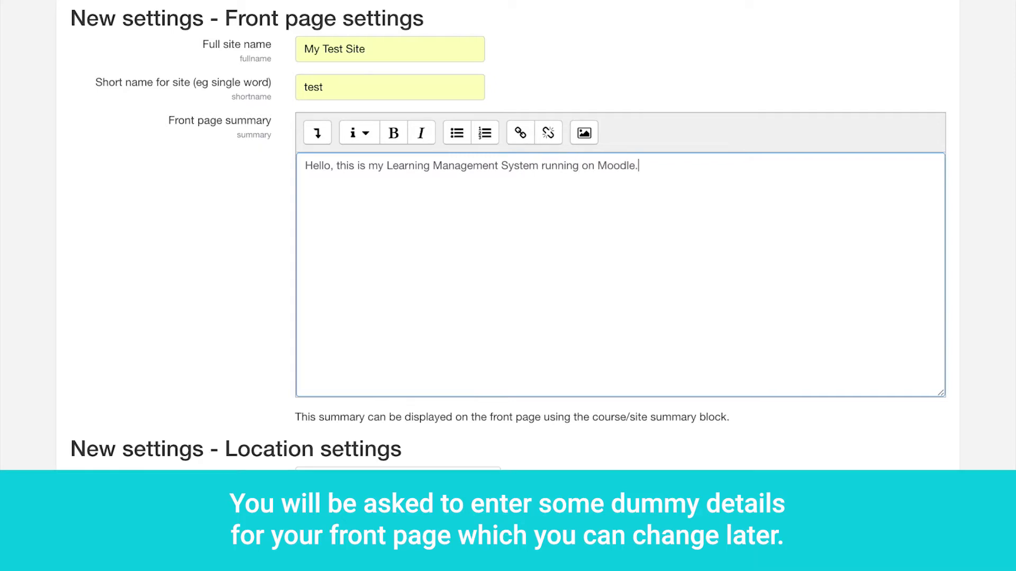
{"action": "scroll", "coordinate": [428, 252], "scroll_direction": "down", "scroll_amount": 1}
{"action": "scroll", "coordinate": [429, 252], "scroll_direction": "down", "scroll_amount": 2}
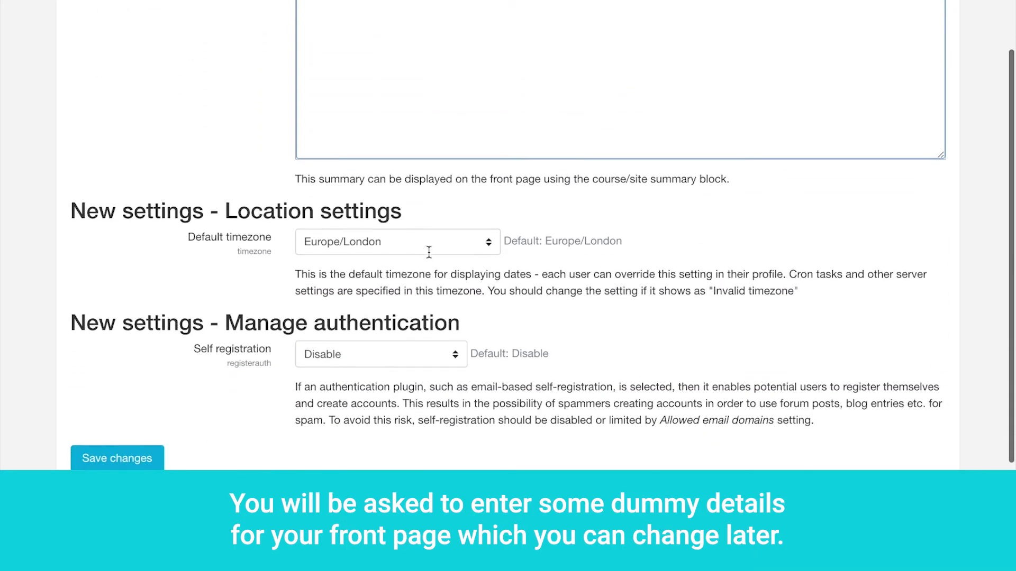
{"action": "left_click", "coordinate": [126, 458]}
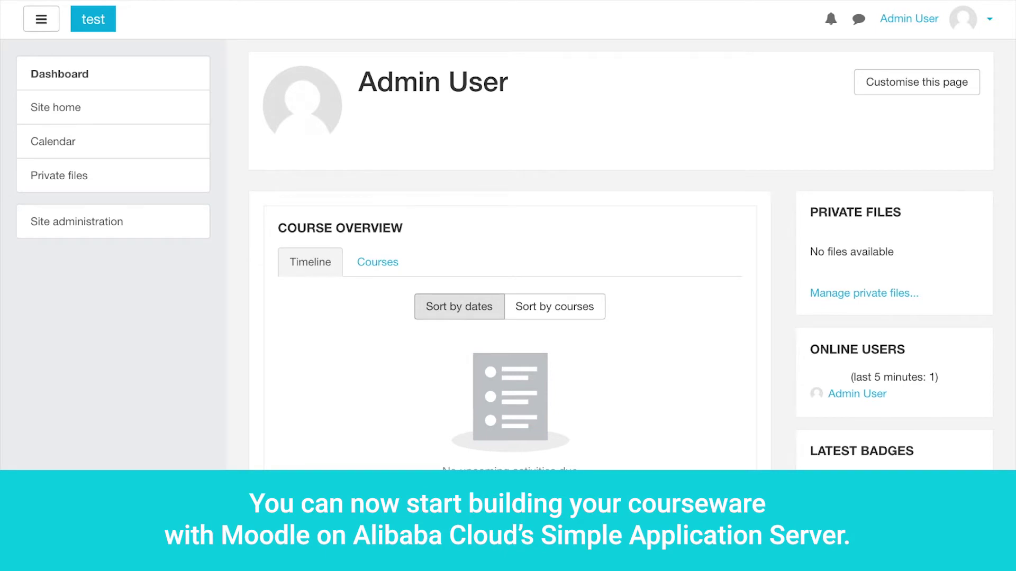
{"action": "scroll", "coordinate": [508, 254], "scroll_direction": "down", "scroll_amount": 3}
{"action": "scroll", "coordinate": [508, 254], "scroll_direction": "down", "scroll_amount": 1}
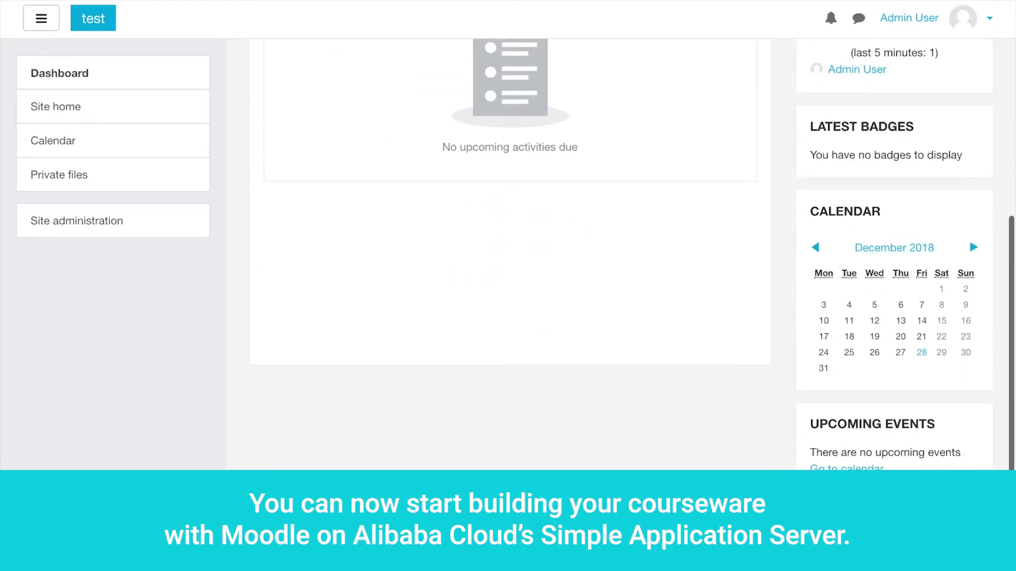
{"action": "scroll", "coordinate": [508, 254], "scroll_direction": "up", "scroll_amount": 1}
{"action": "scroll", "coordinate": [508, 254], "scroll_direction": "up", "scroll_amount": 3}
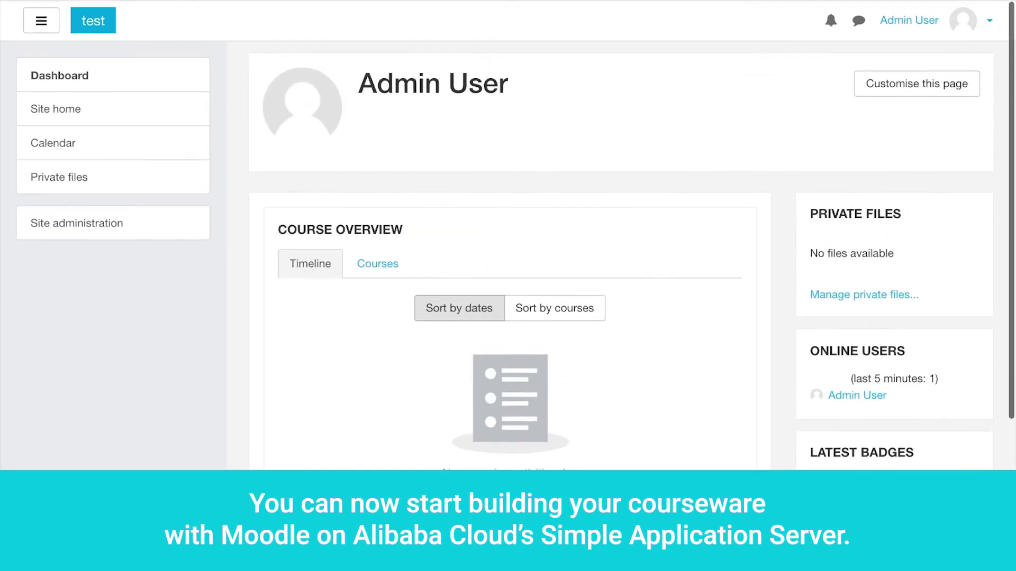